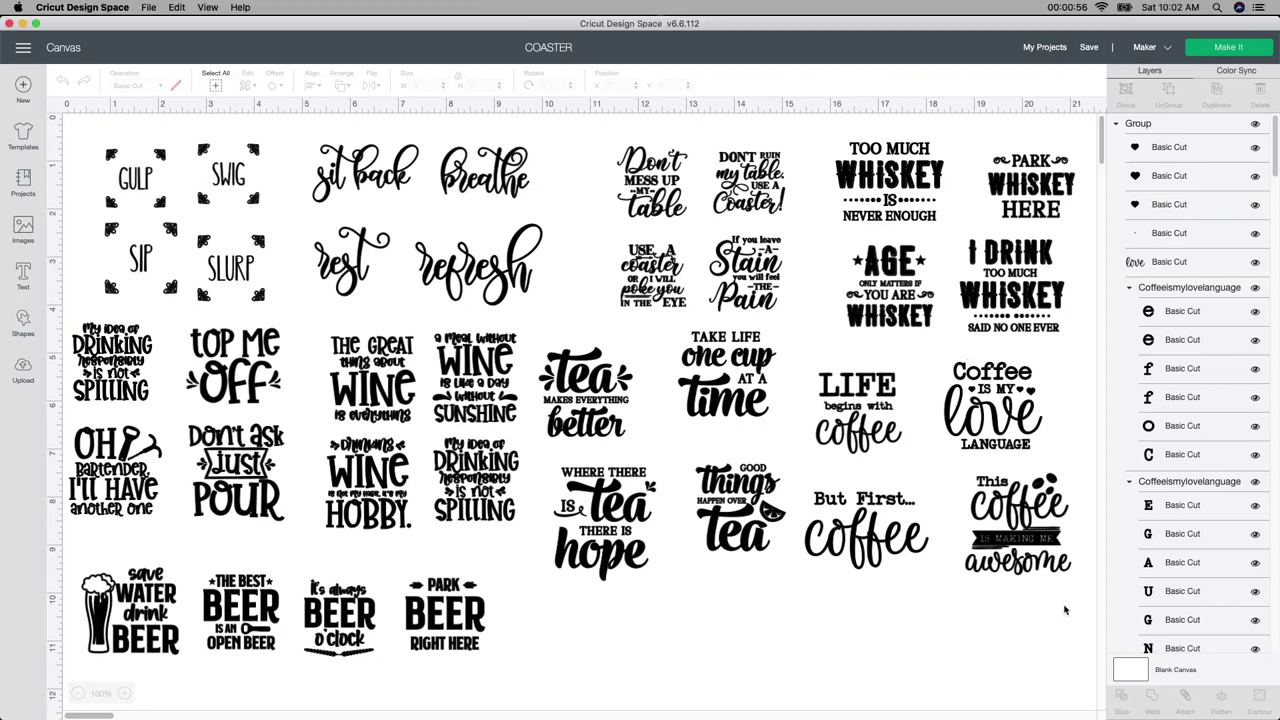
# Delete the four coffee designs and the four tea designs from the canvas.
pyautogui.moveTo(1070, 607); pyautogui.dragTo(828, 396)
pyautogui.click(794, 348)
pyautogui.moveTo(806, 592); pyautogui.dragTo(552, 358)
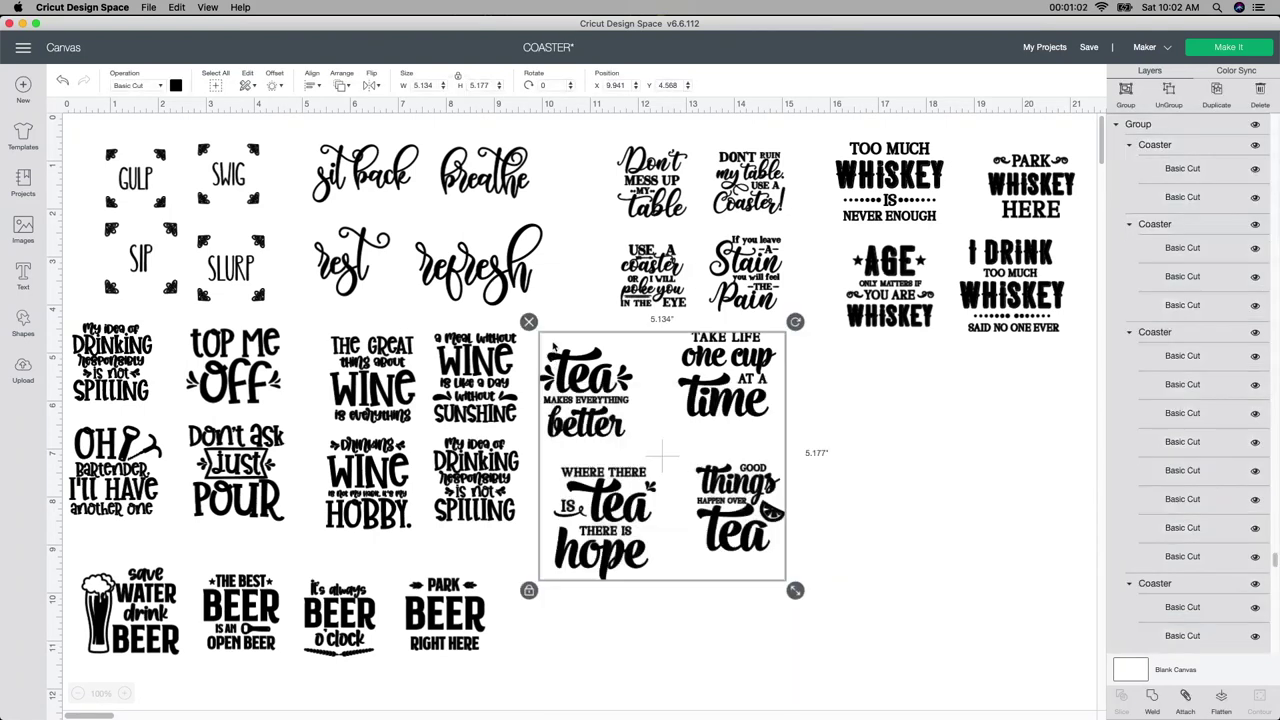
pyautogui.click(528, 321)
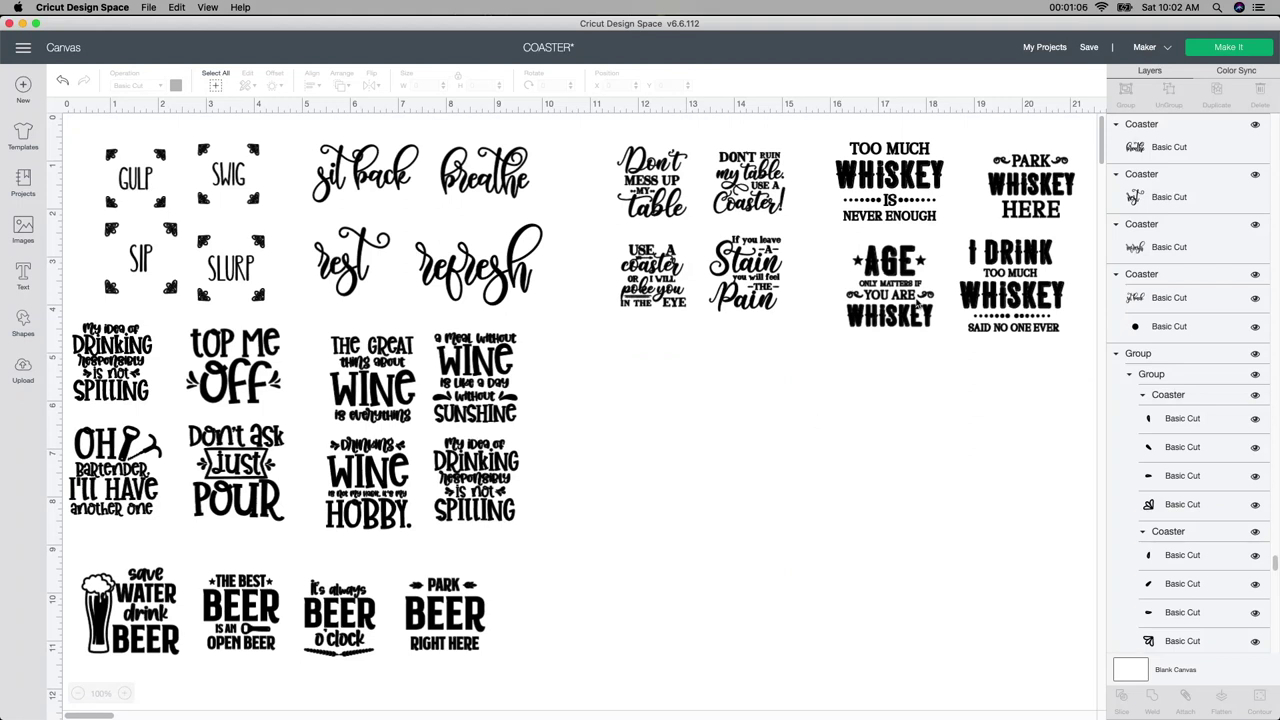
# Arrange AGE, I DRINK, PARK and TOO MUCH WHISKEY into a two-by-two block, then go to Prepare.
pyautogui.moveTo(918, 297); pyautogui.dragTo(741, 437)
pyautogui.moveTo(986, 292); pyautogui.dragTo(855, 436)
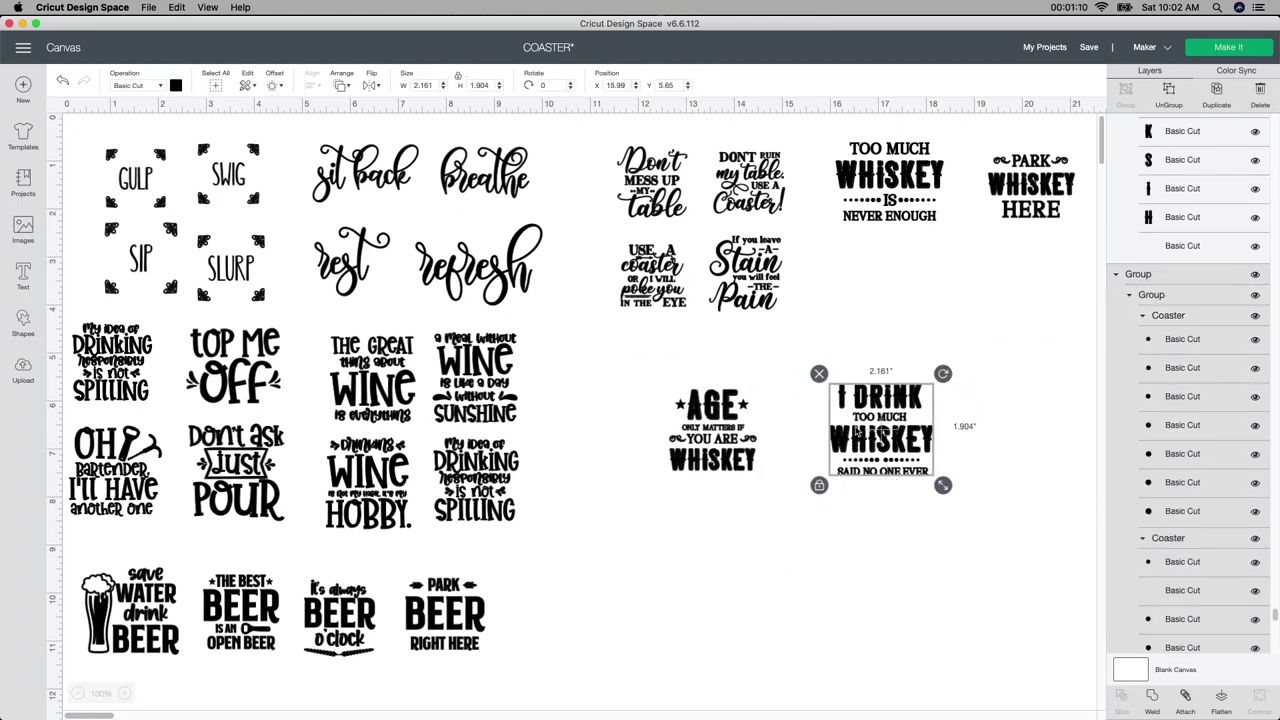
pyautogui.moveTo(1012, 188); pyautogui.dragTo(692, 539)
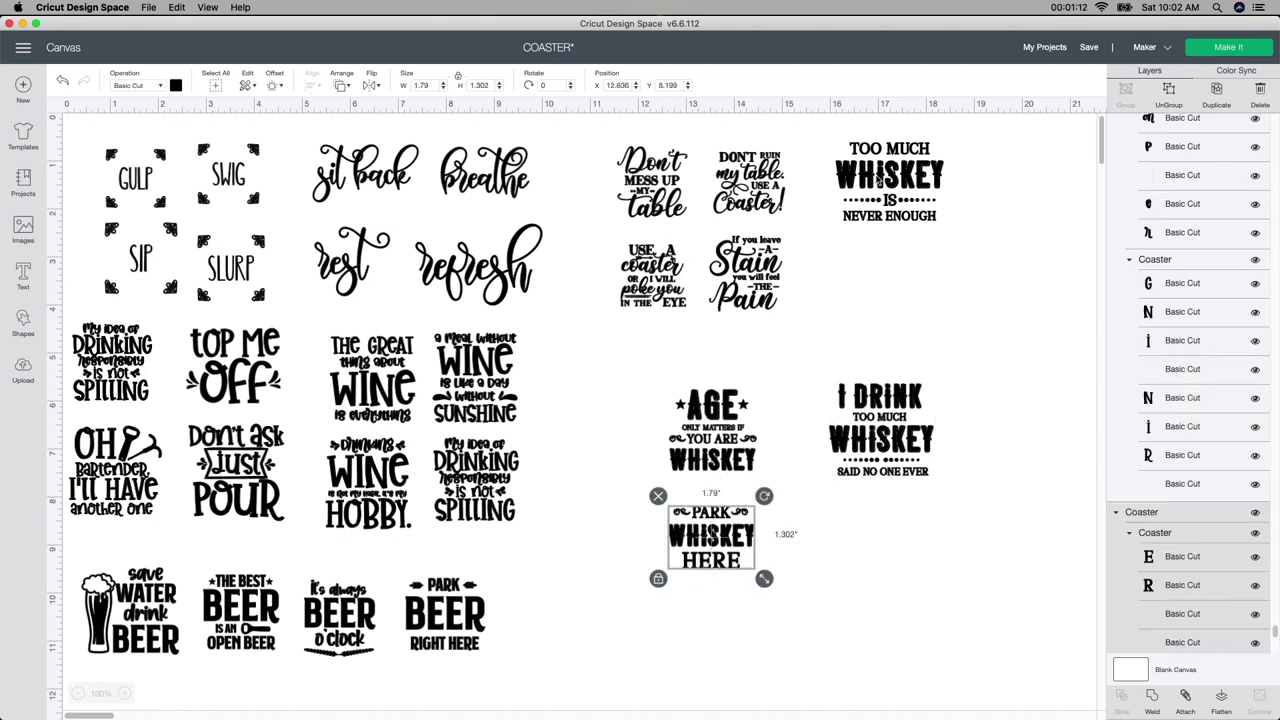
pyautogui.moveTo(872, 187); pyautogui.dragTo(857, 537)
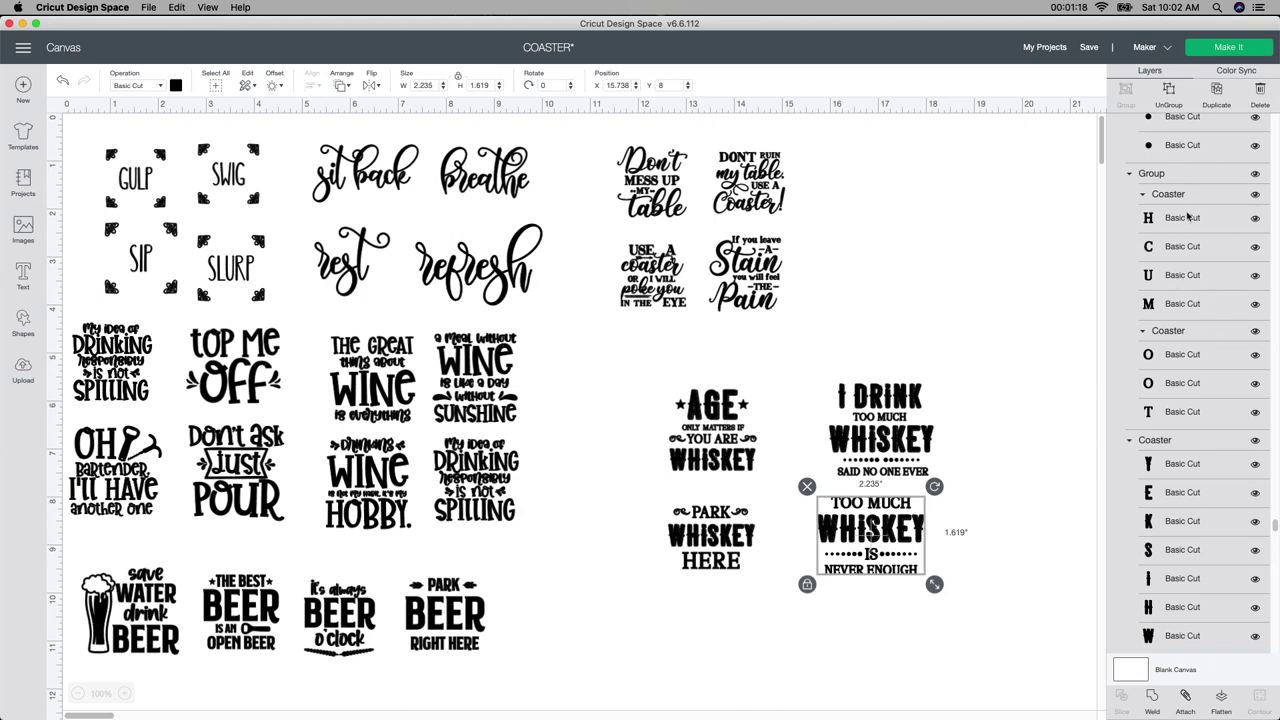
pyautogui.click(876, 430)
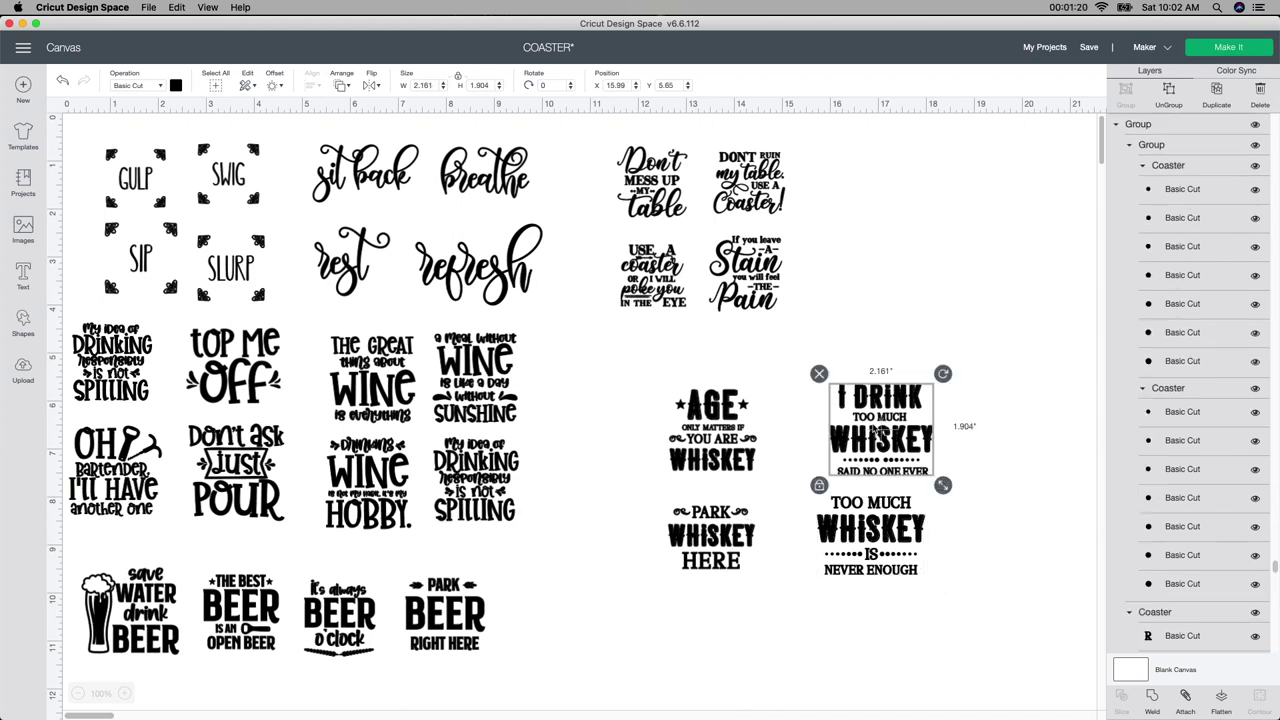
pyautogui.click(718, 432)
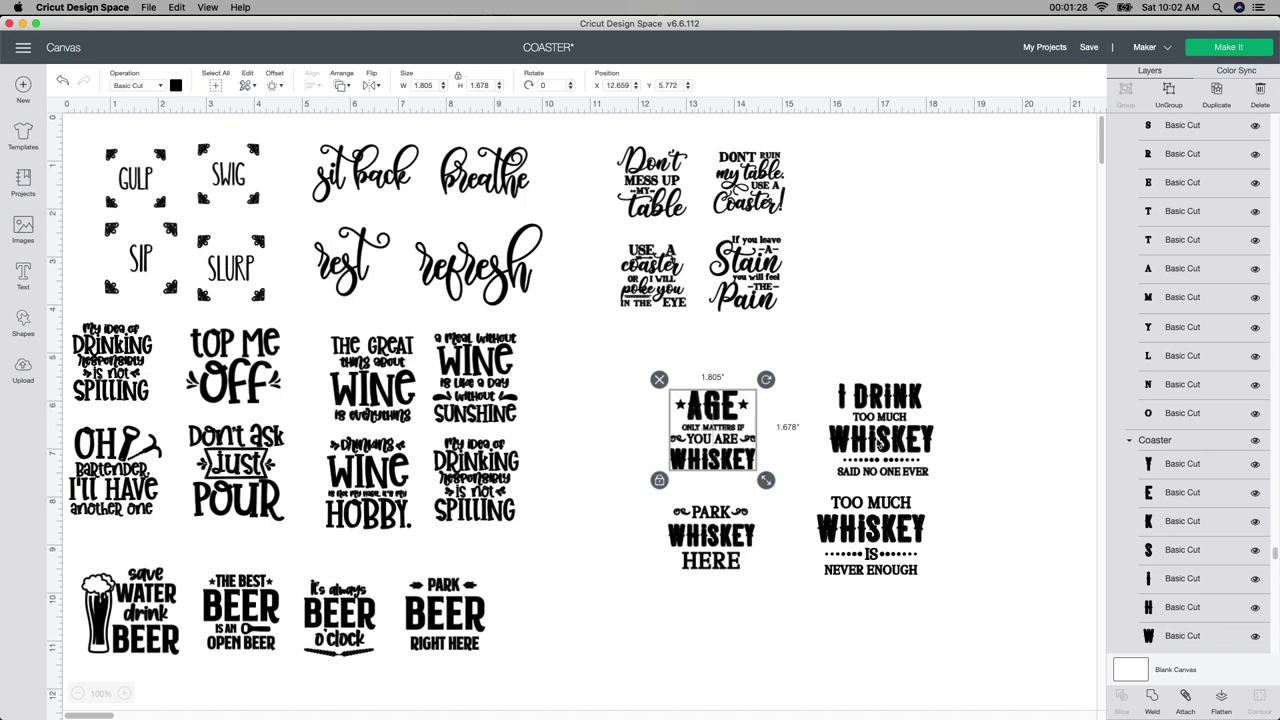
pyautogui.click(1230, 48)
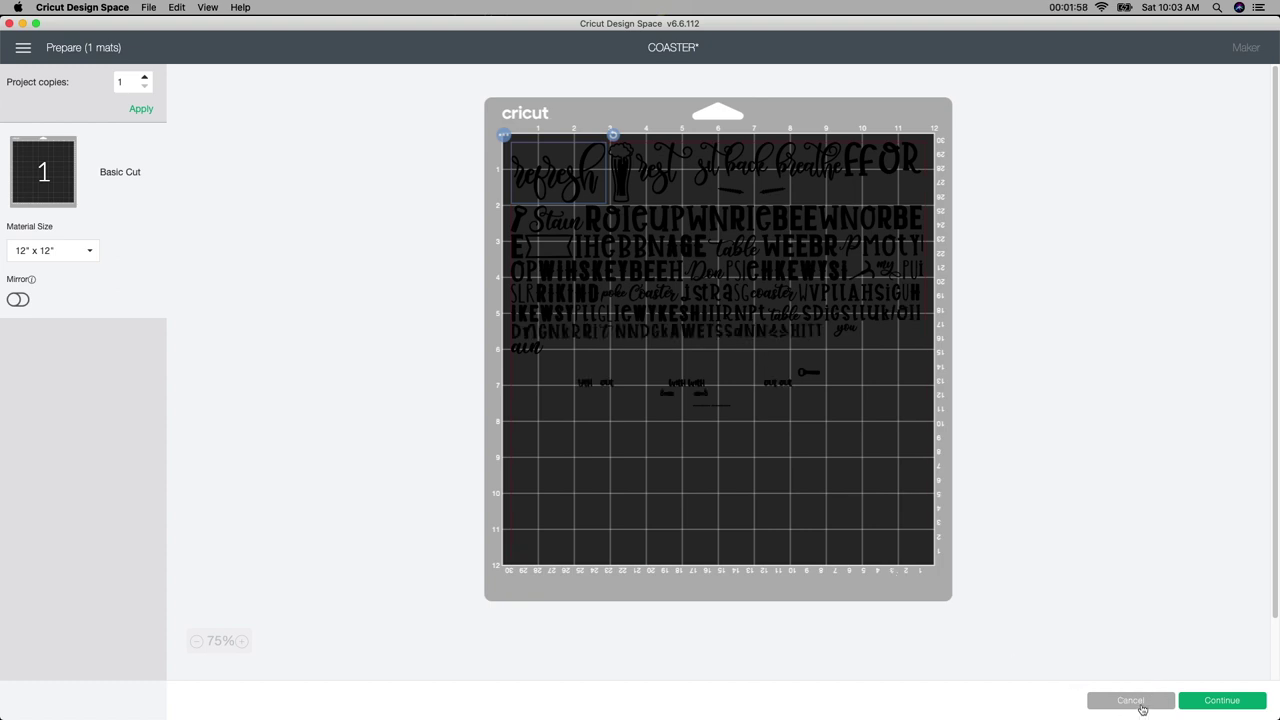
pyautogui.click(1131, 701)
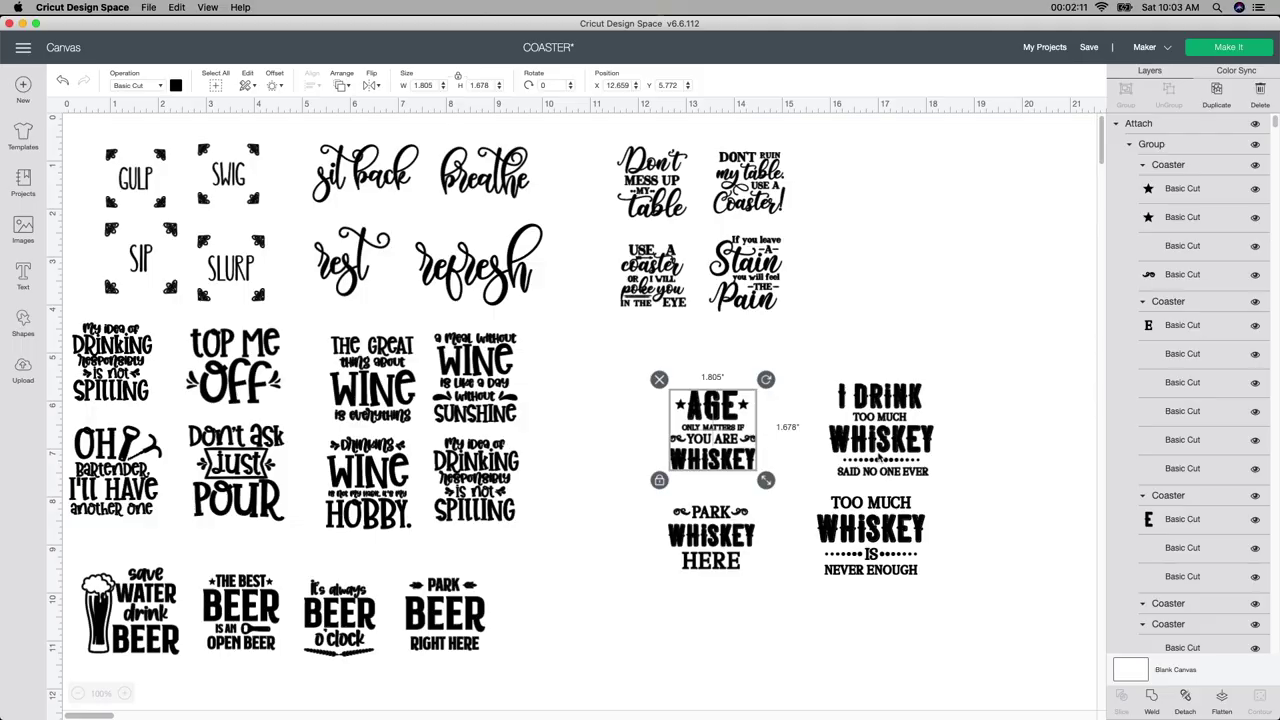
# Attach I DRINK, PARK WHISKEY HERE and TOO MUCH WHISKEY, then move I DRINK up above TOO MUCH WHISKEY.
pyautogui.click(783, 385)
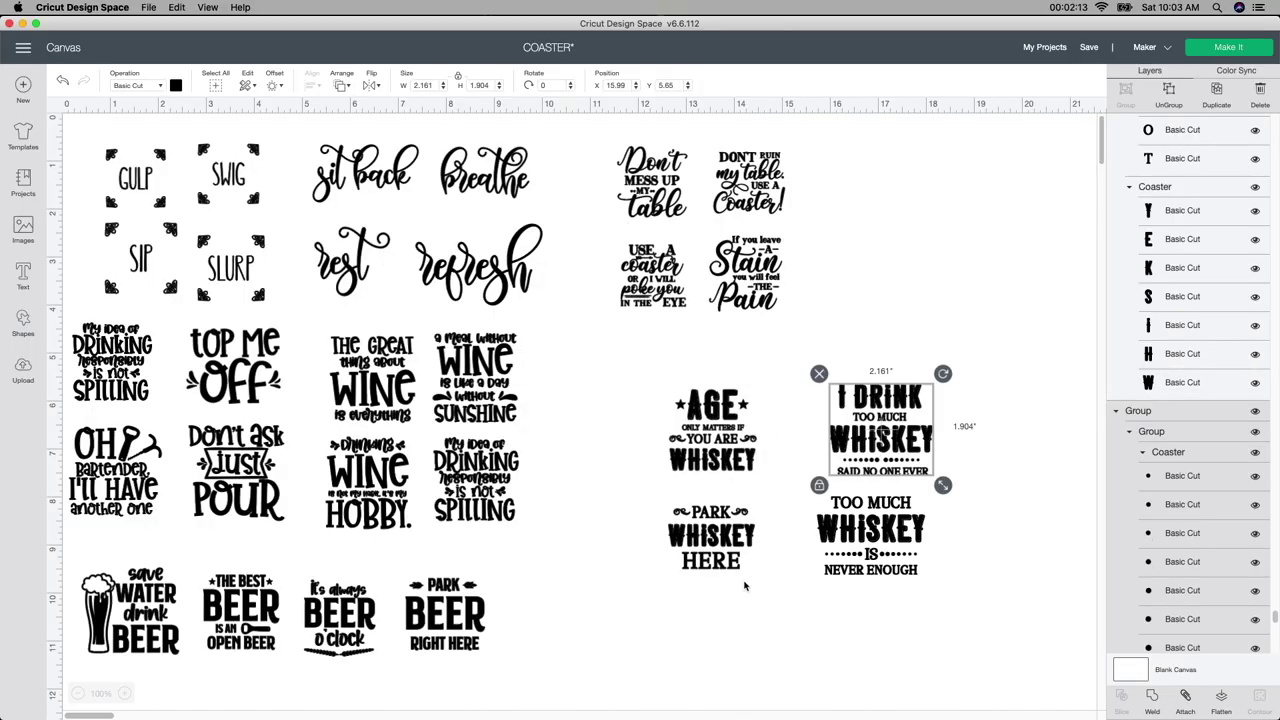
pyautogui.click(1187, 702)
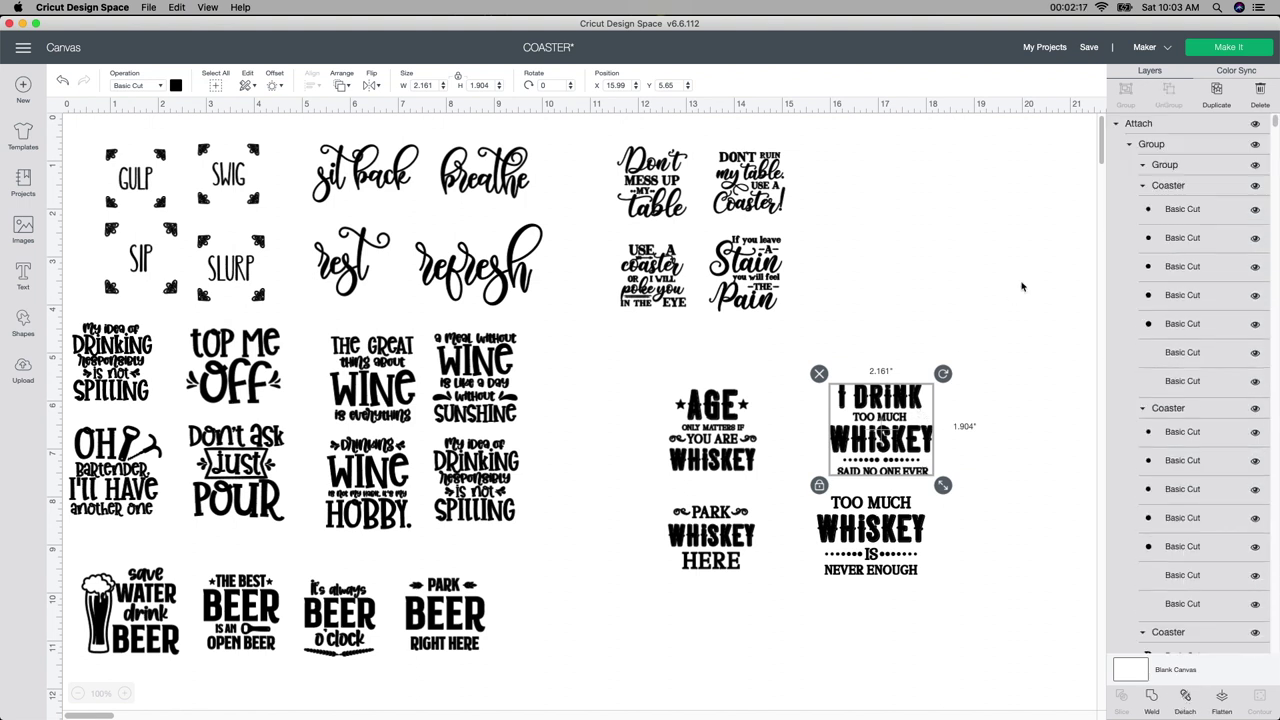
pyautogui.click(725, 551)
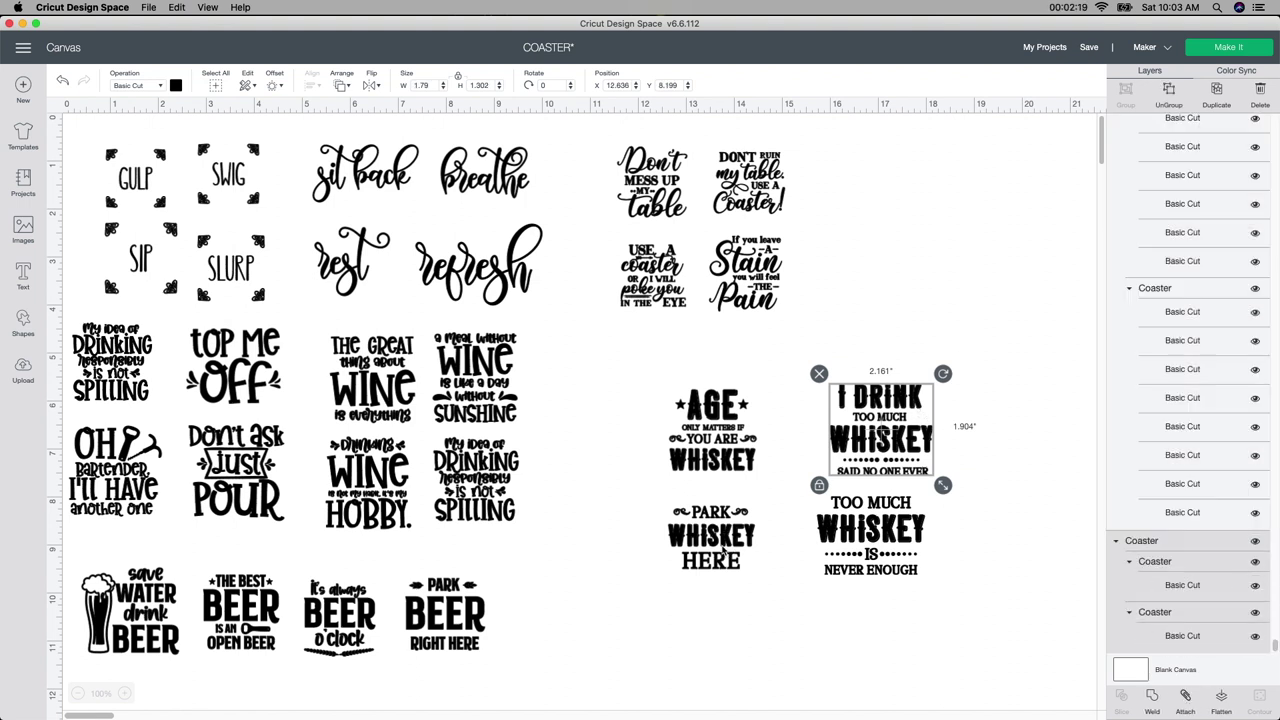
pyautogui.click(1185, 700)
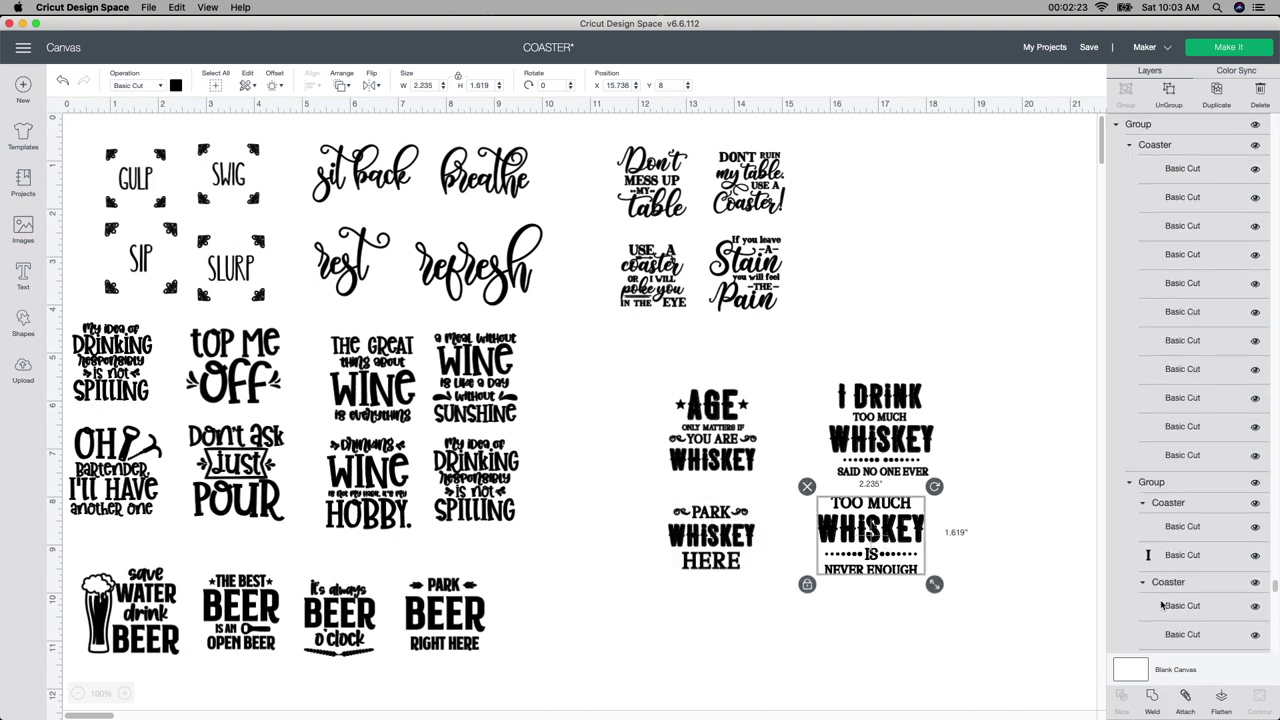
pyautogui.click(1184, 701)
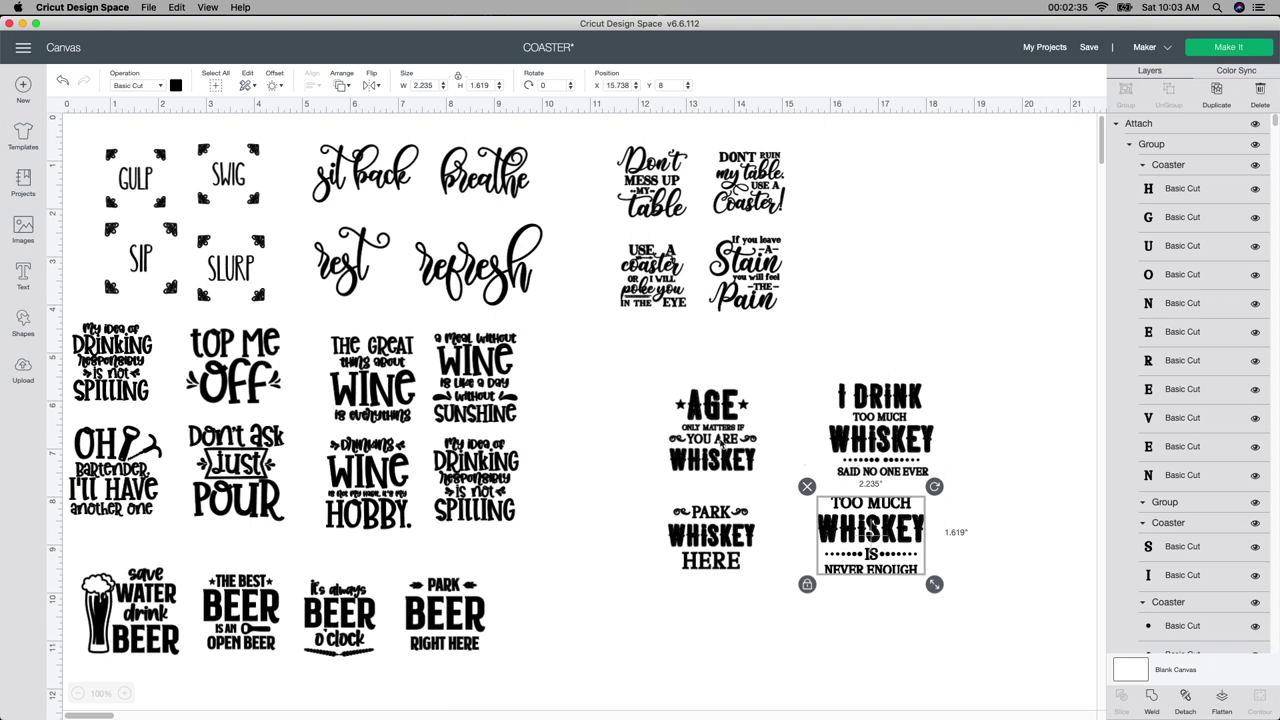
pyautogui.click(870, 436)
pyautogui.moveTo(870, 436); pyautogui.dragTo(888, 365)
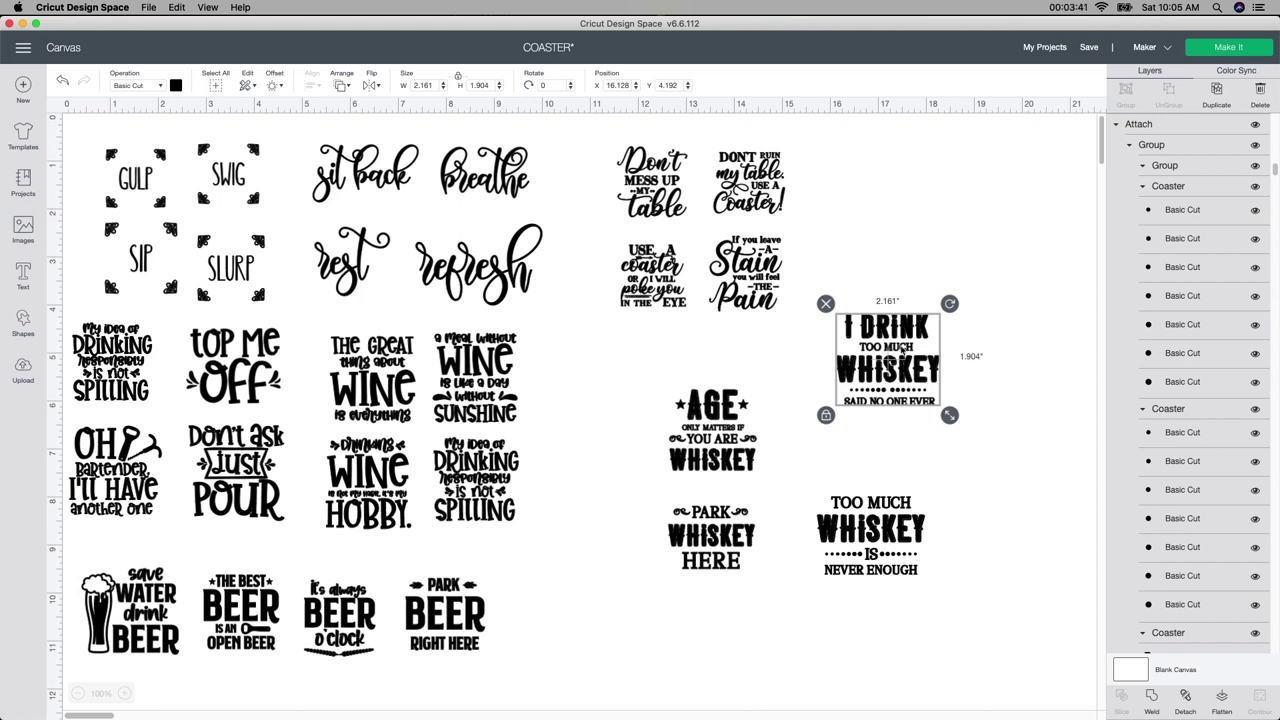
# Unlock proportions and size I DRINK to 3.75 x 3.75 in, then shift it and TOO MUCH WHISKEY.
pyautogui.click(457, 76)
pyautogui.click(424, 85)
pyautogui.write('3.75')
pyautogui.press('Tab')
pyautogui.write('3.75')
pyautogui.press('Return')
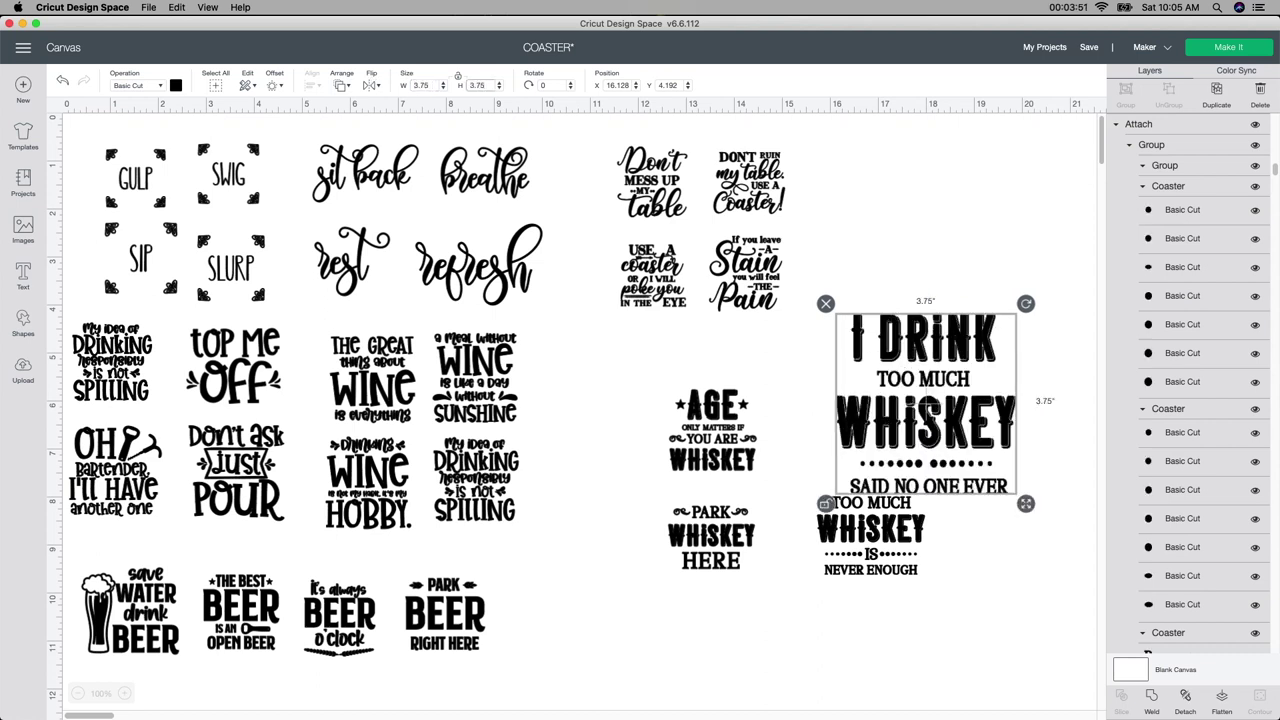
pyautogui.moveTo(872, 326); pyautogui.dragTo(868, 268)
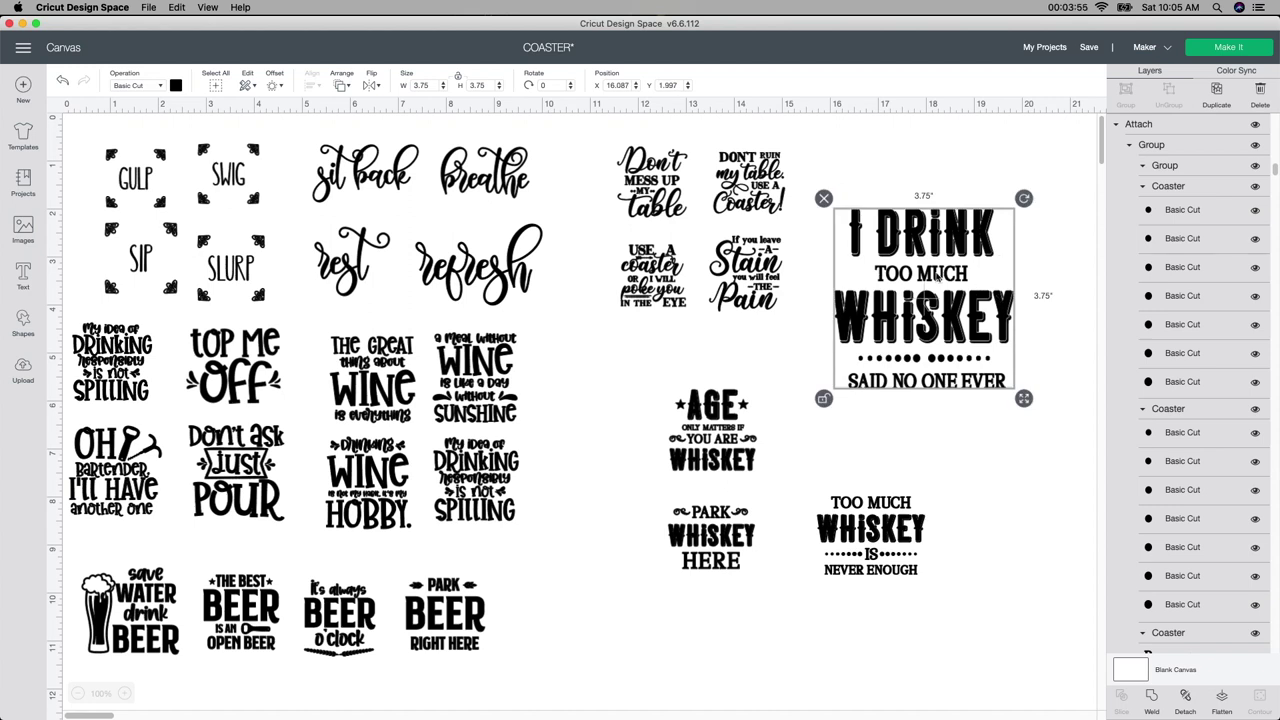
pyautogui.moveTo(883, 535); pyautogui.dragTo(930, 500)
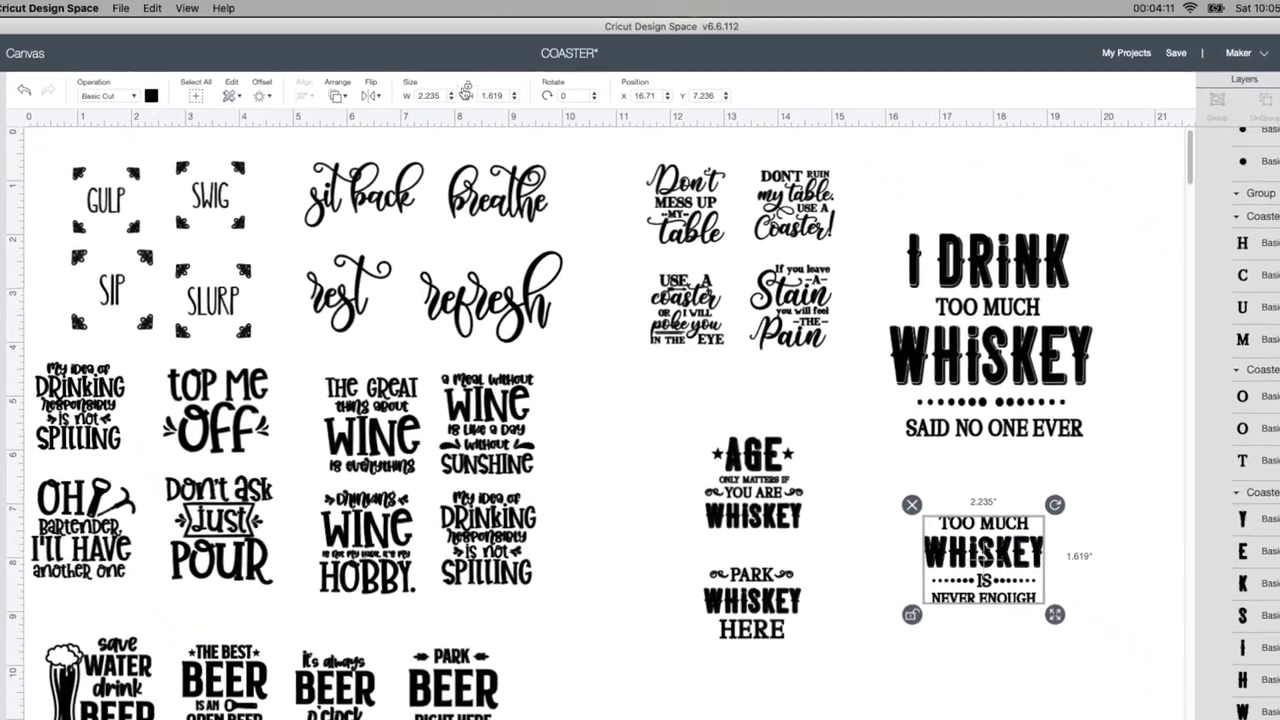
# Set TOO MUCH WHISKEY IS NEVER ENOUGH to 3.75 in wide and 3.75 in high.
pyautogui.write('3')
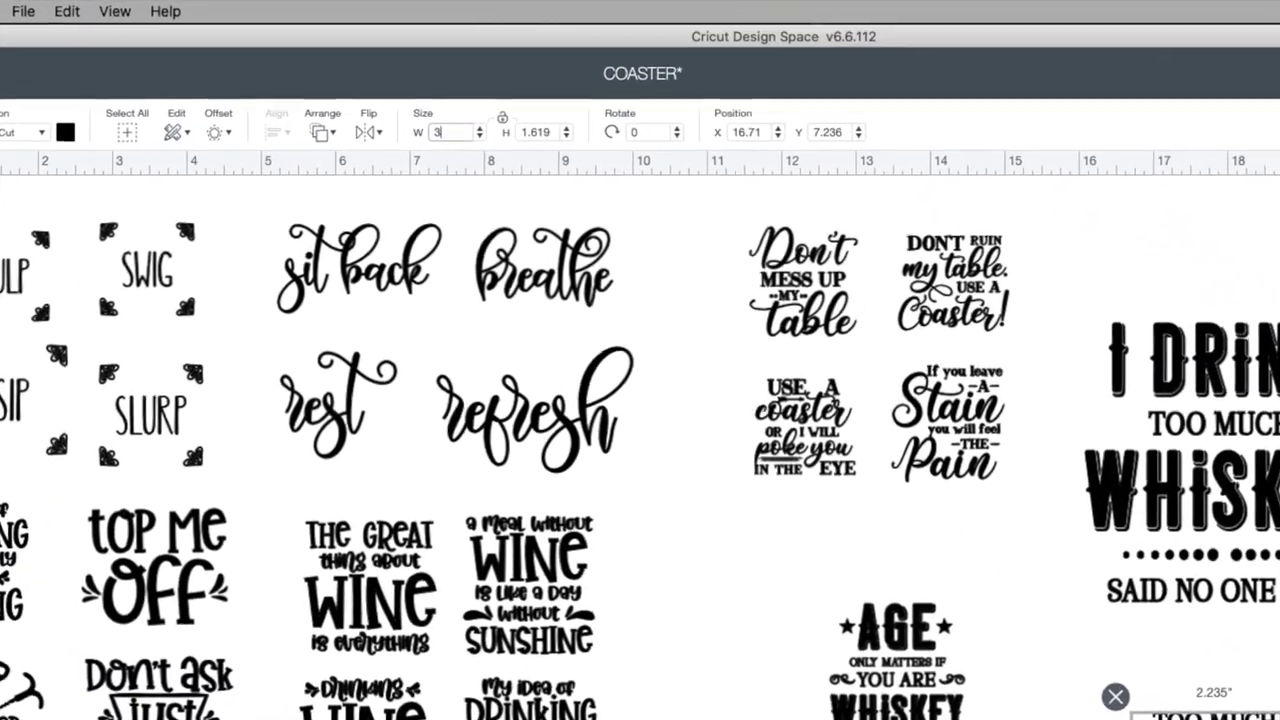
pyautogui.write('.75')
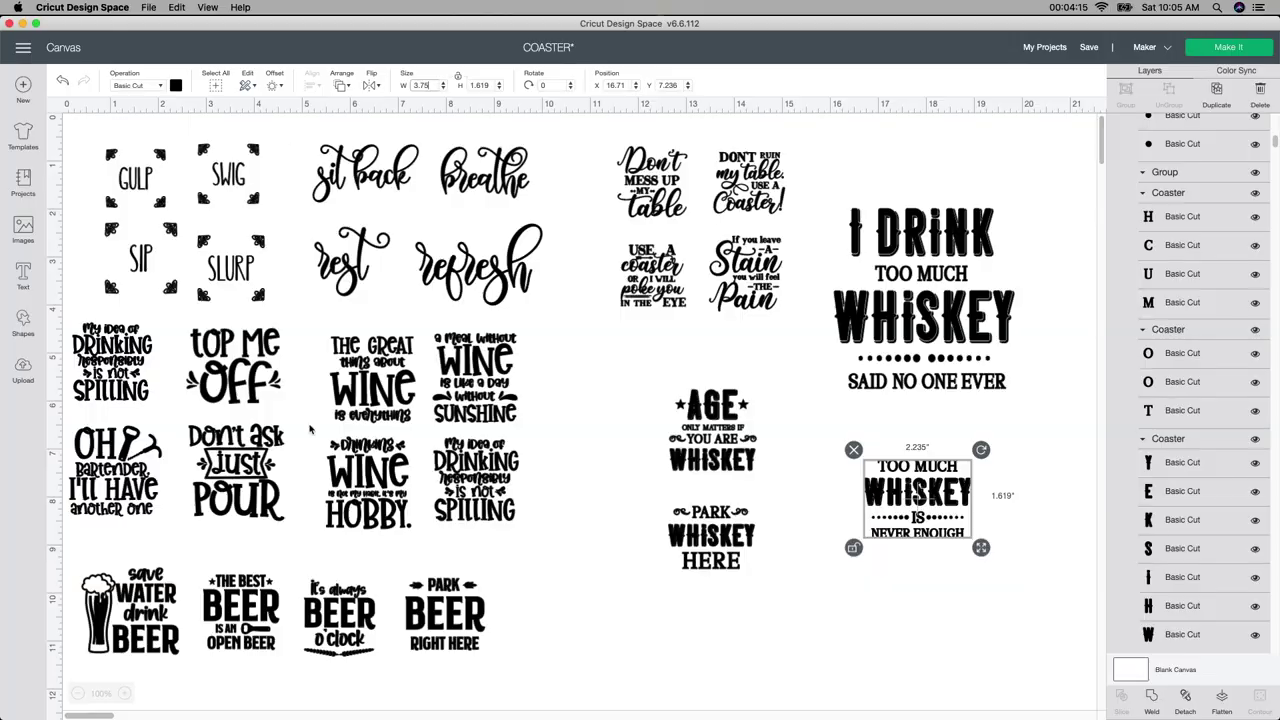
pyautogui.click(432, 92)
pyautogui.click(488, 86)
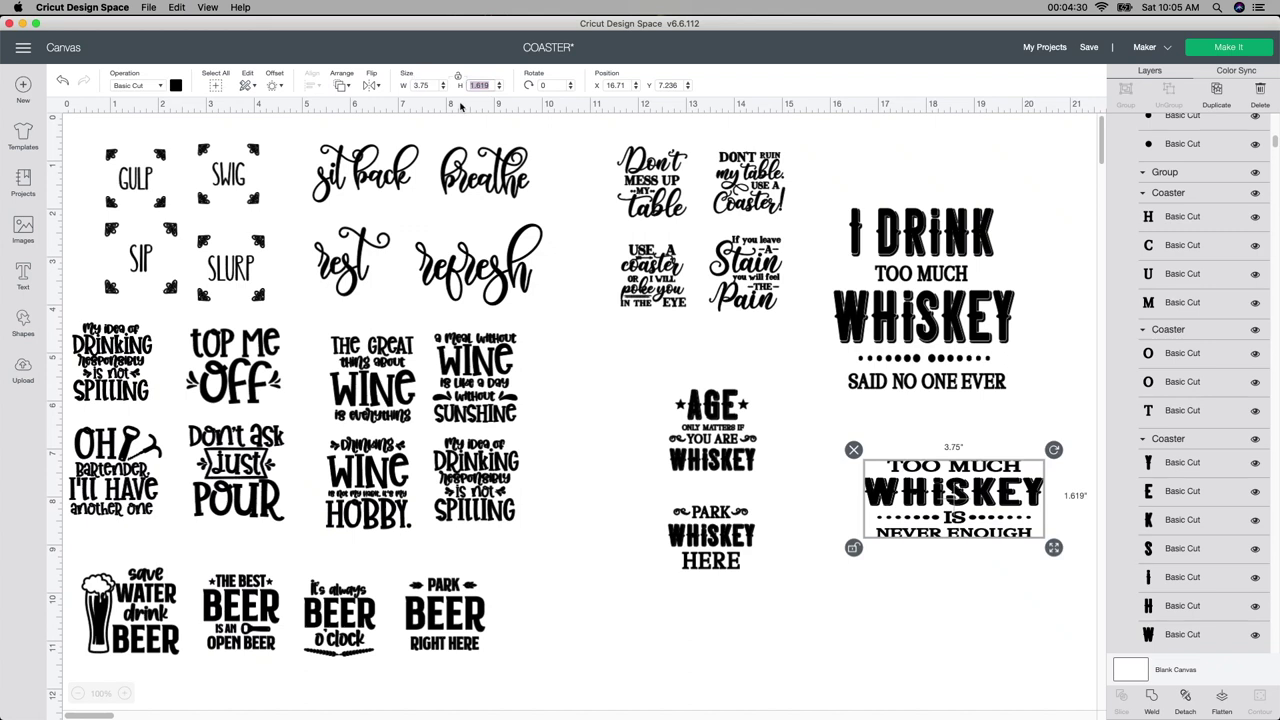
pyautogui.write('3.75')
pyautogui.press('Return')
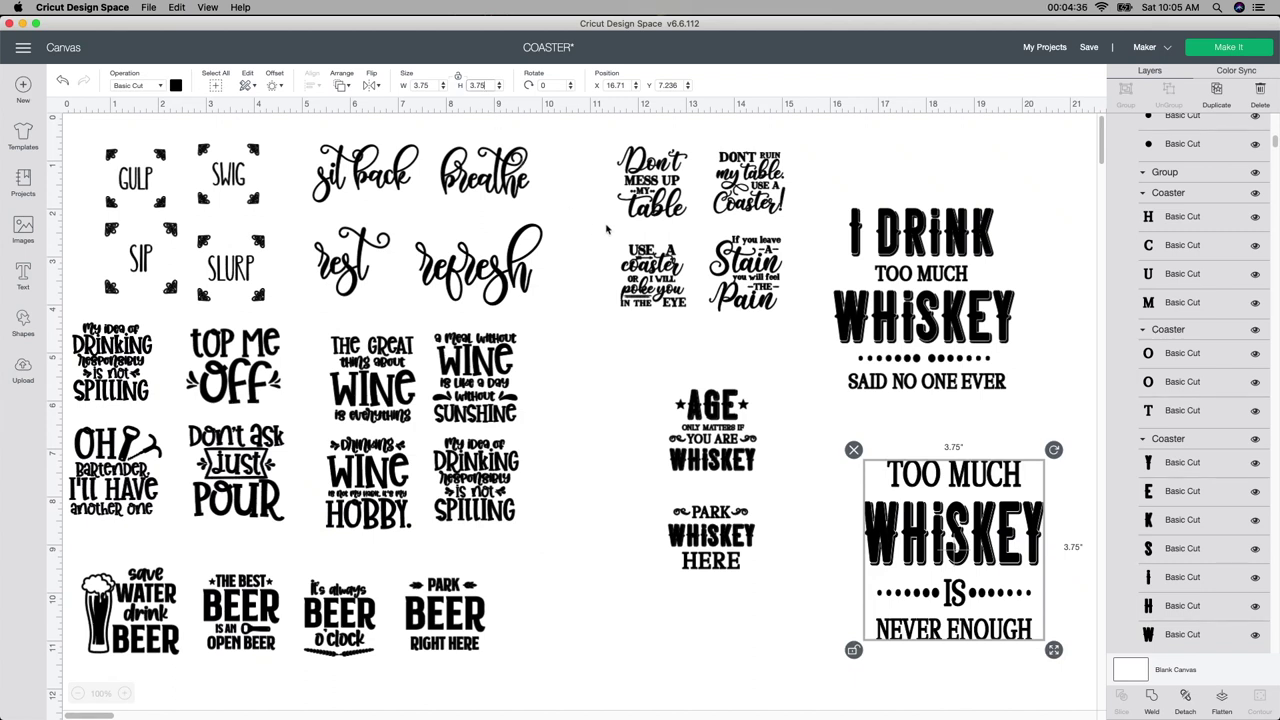
# Unlock proportions and size the AGE WHISKEY design to 3.75 x 3.75 in, moving it clear.
pyautogui.moveTo(728, 463); pyautogui.dragTo(719, 458)
pyautogui.click(461, 80)
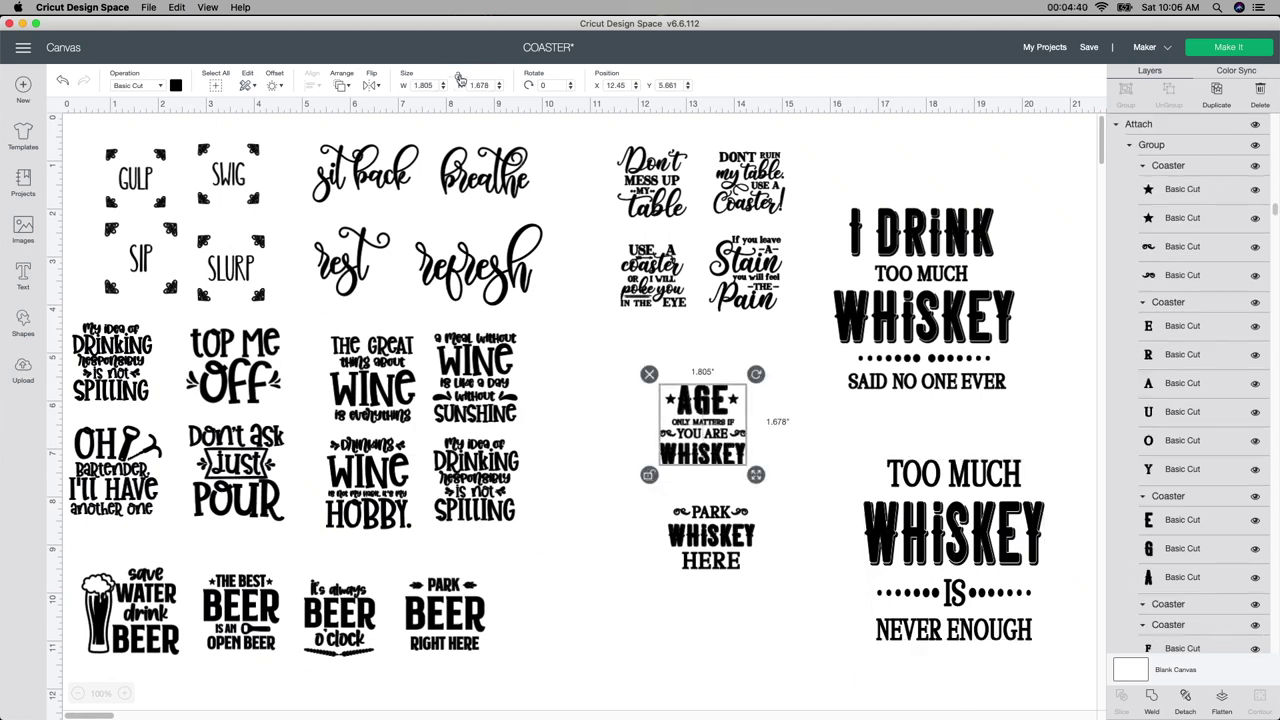
pyautogui.click(424, 85)
pyautogui.write('3.75')
pyautogui.click(489, 85)
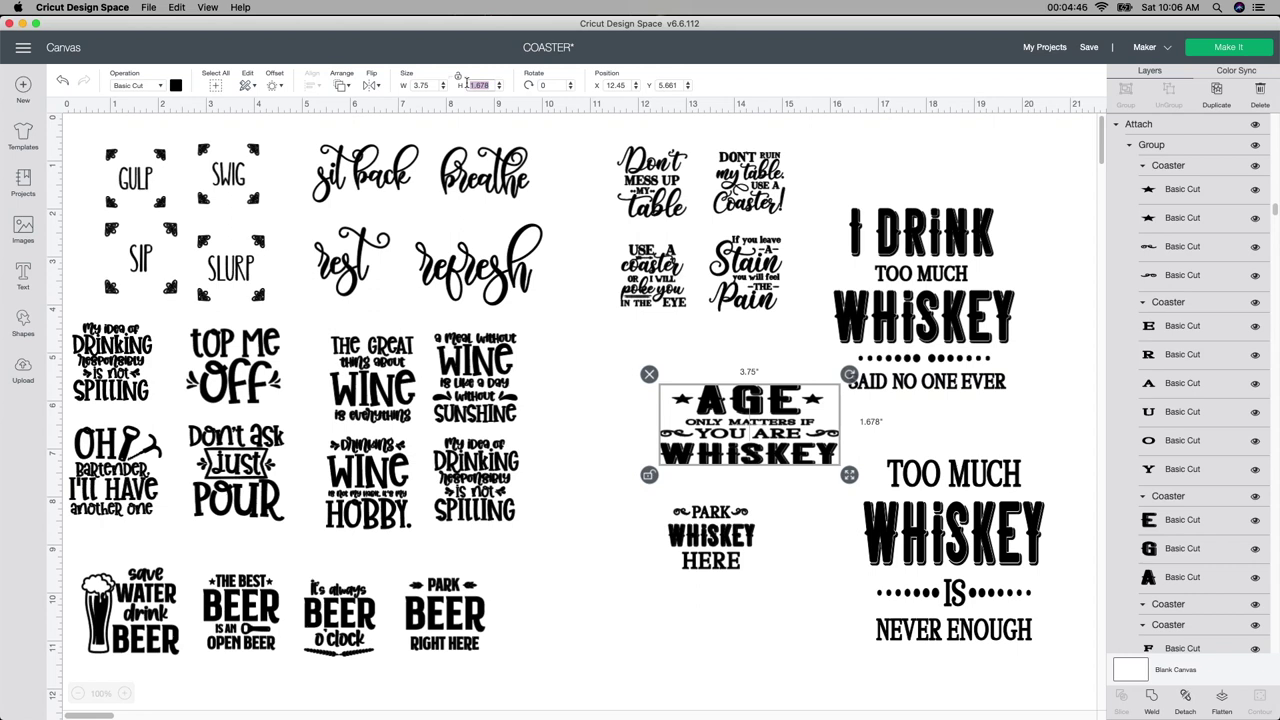
pyautogui.write('3.75')
pyautogui.press('Return')
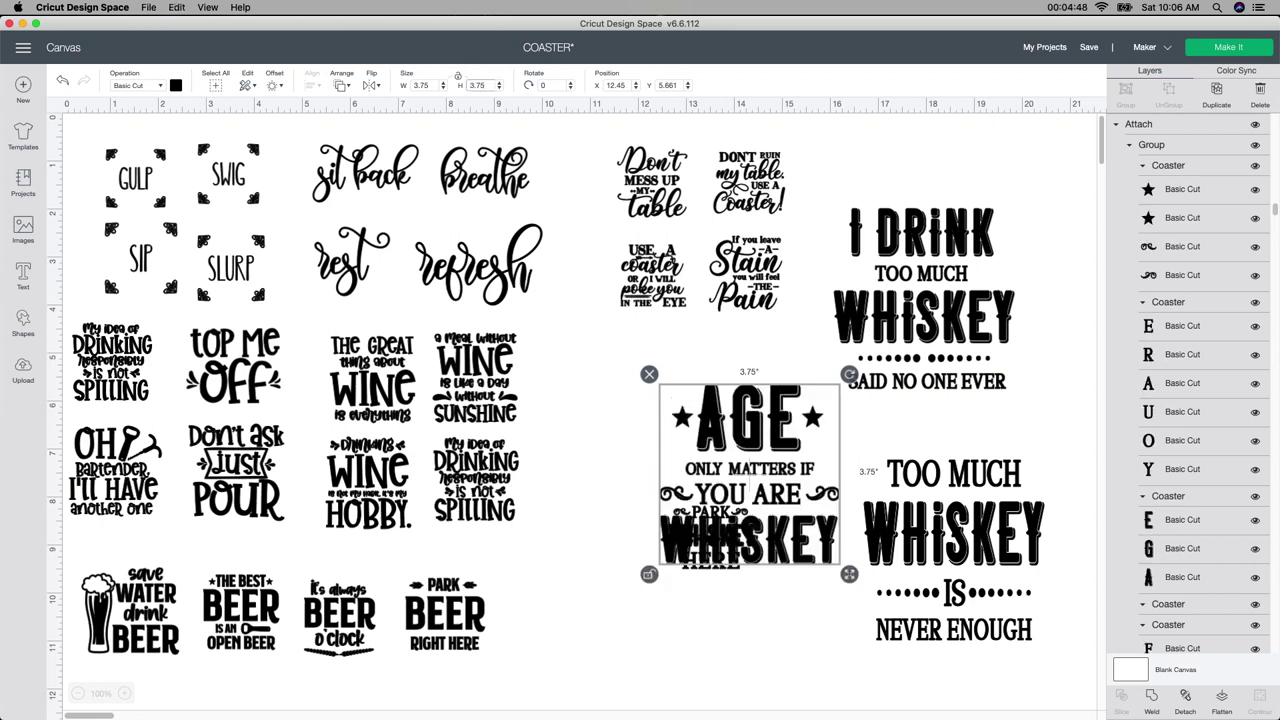
pyautogui.moveTo(789, 476); pyautogui.dragTo(709, 408)
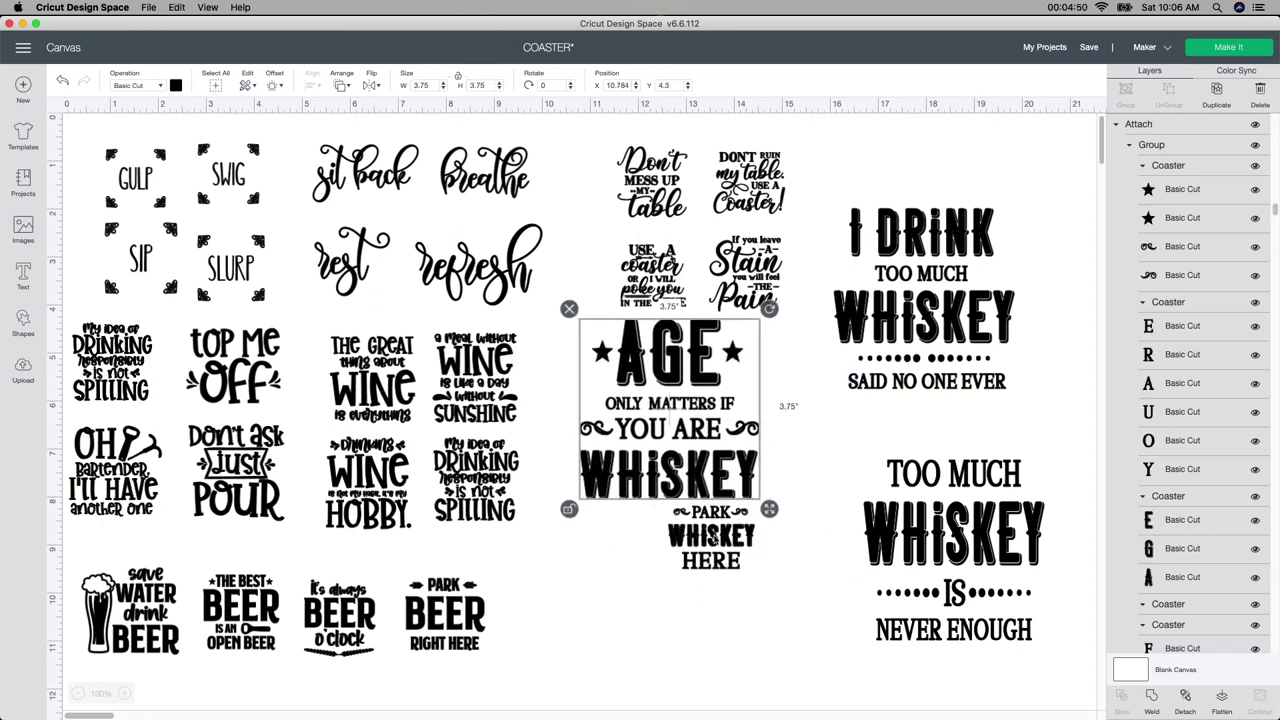
# Resize PARK WHISKEY HERE to 3.75 x 3.75 in.
pyautogui.moveTo(736, 522); pyautogui.dragTo(700, 520)
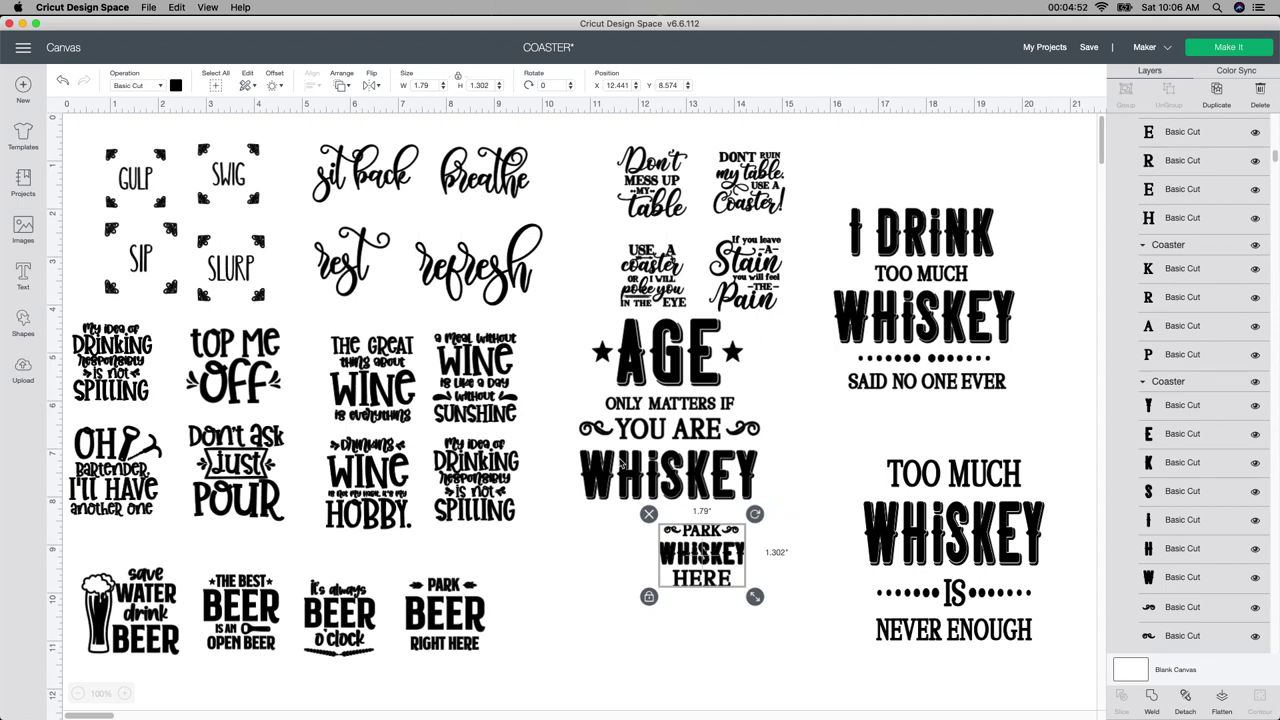
pyautogui.click(438, 85)
pyautogui.write('3.75')
pyautogui.press('Tab')
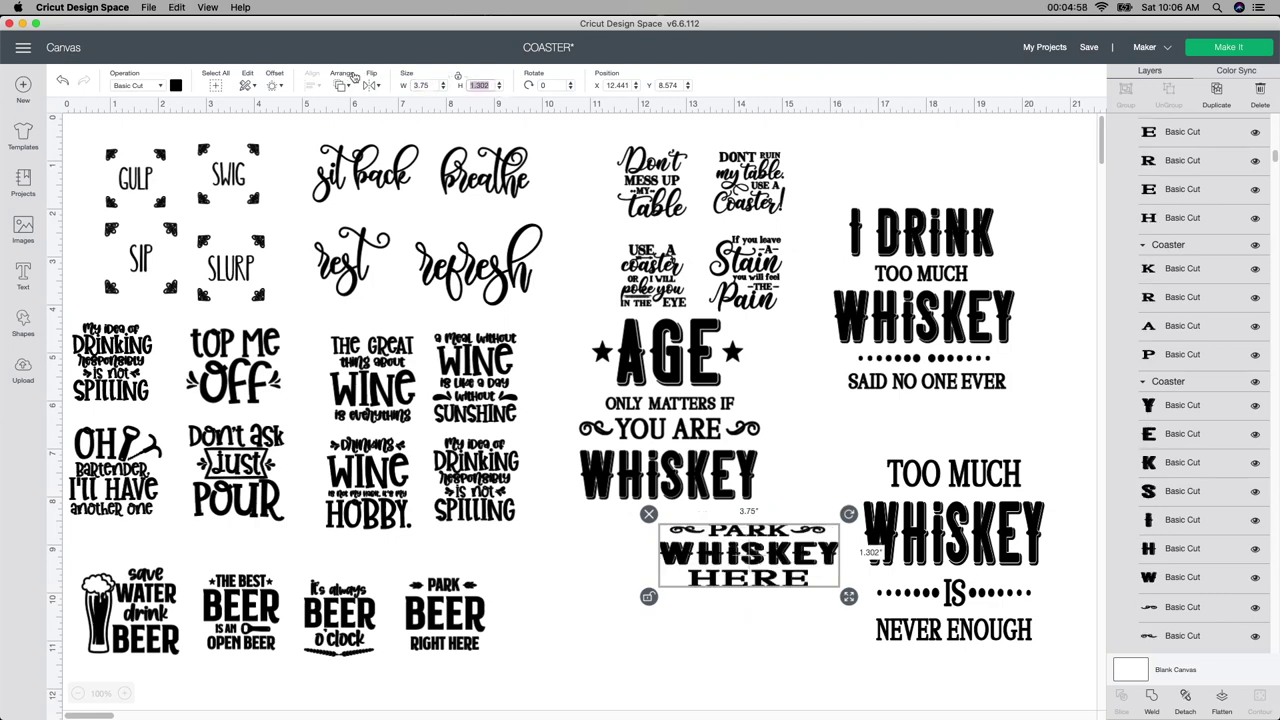
pyautogui.write('3.75')
pyautogui.press('Return')
# Stack all four whiskey designs into one pile and select the stack.
pyautogui.moveTo(785, 626); pyautogui.dragTo(977, 530)
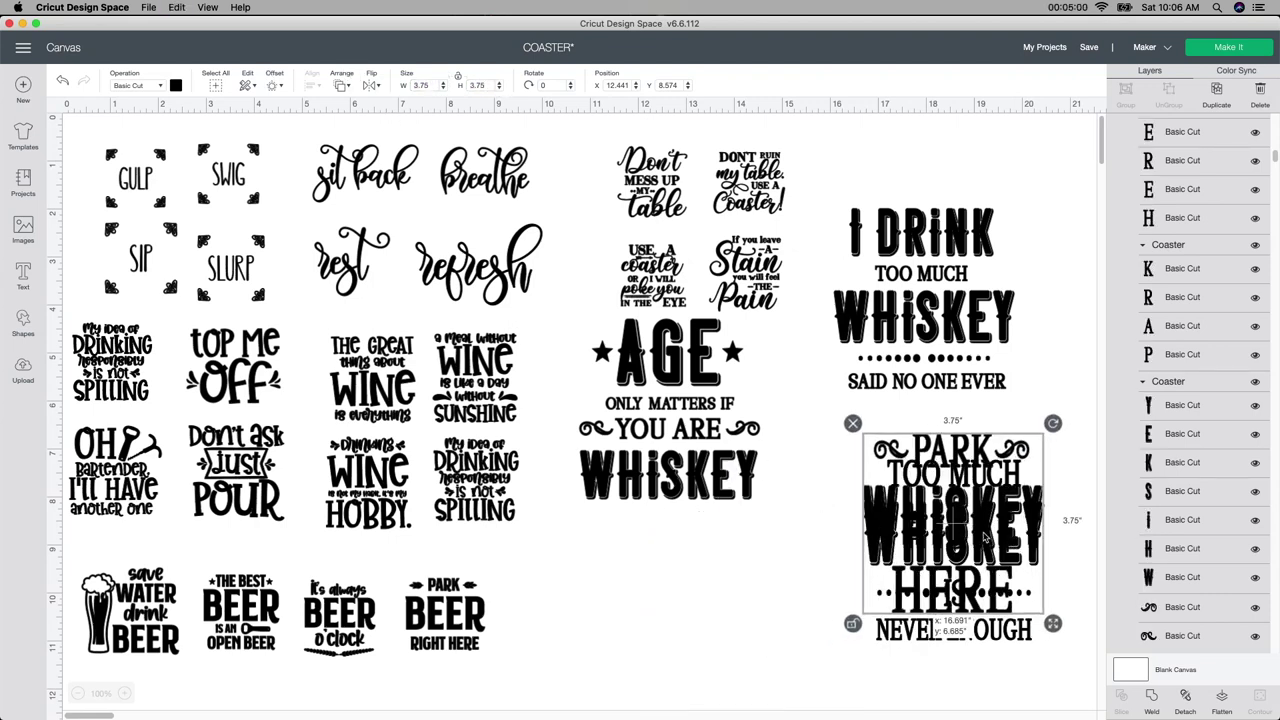
pyautogui.moveTo(668, 450); pyautogui.dragTo(943, 562)
pyautogui.moveTo(884, 237); pyautogui.dragTo(906, 470)
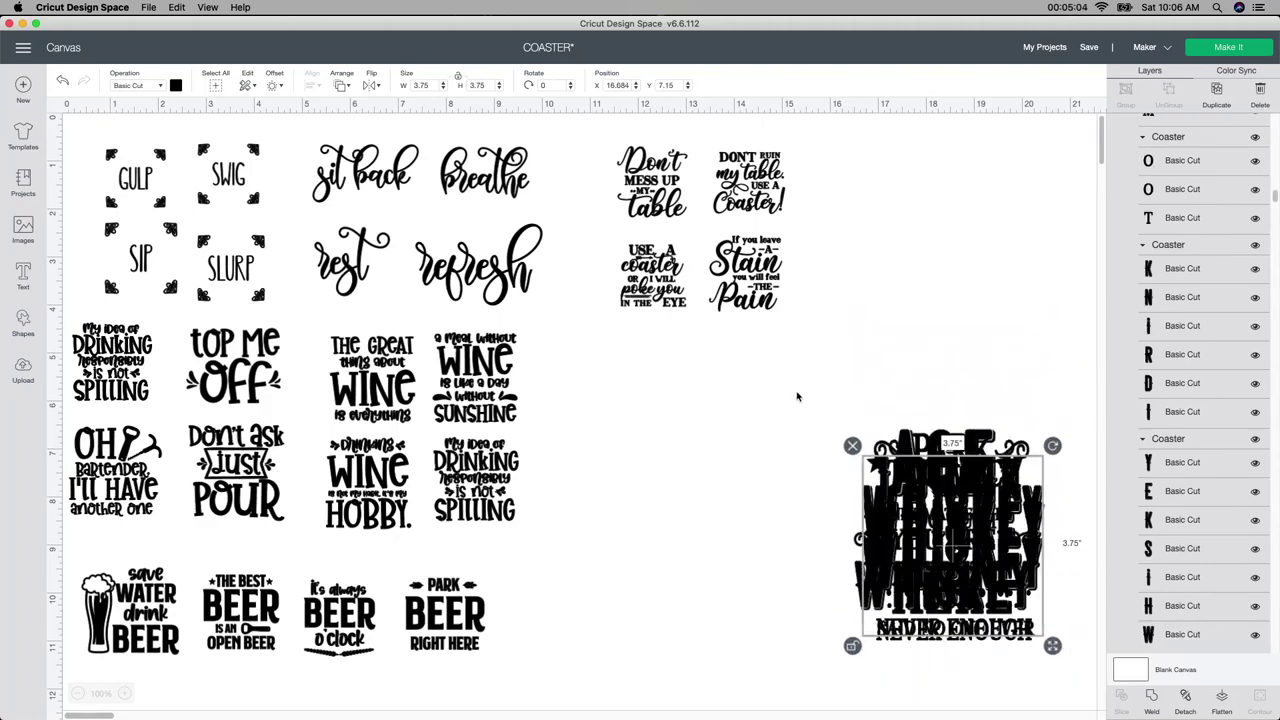
pyautogui.moveTo(794, 392); pyautogui.dragTo(1010, 698)
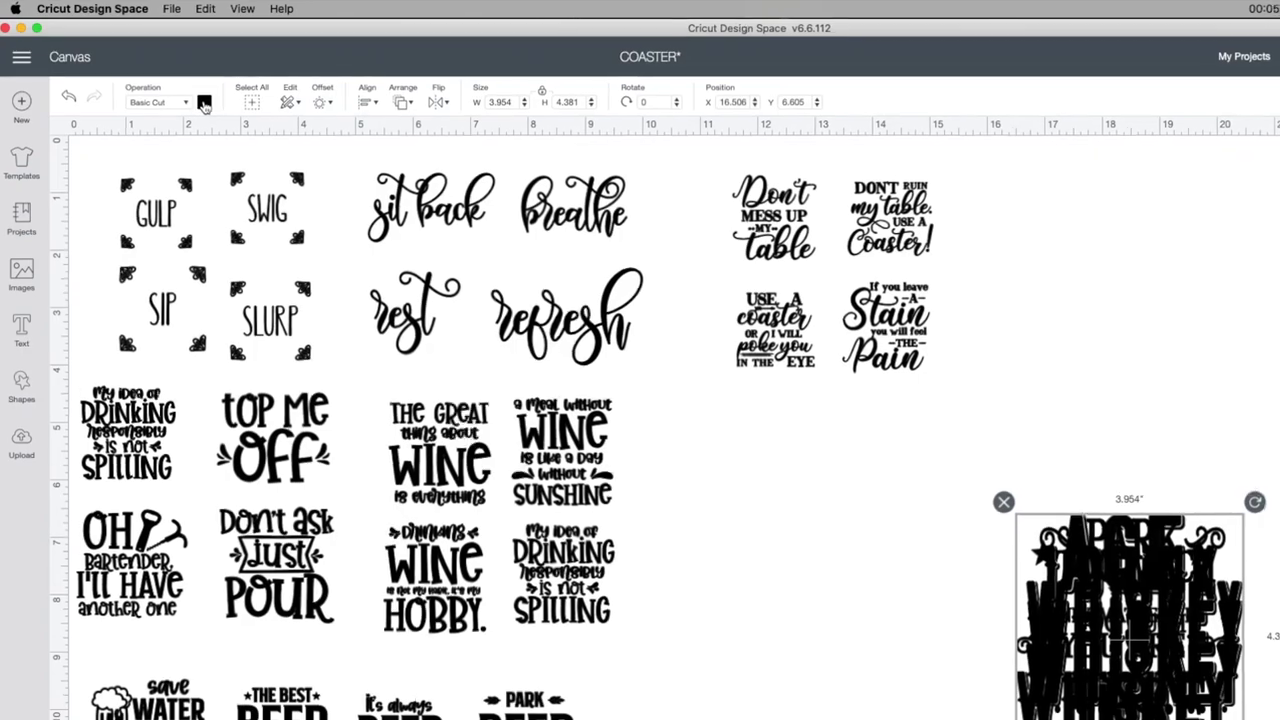
pyautogui.click(178, 87)
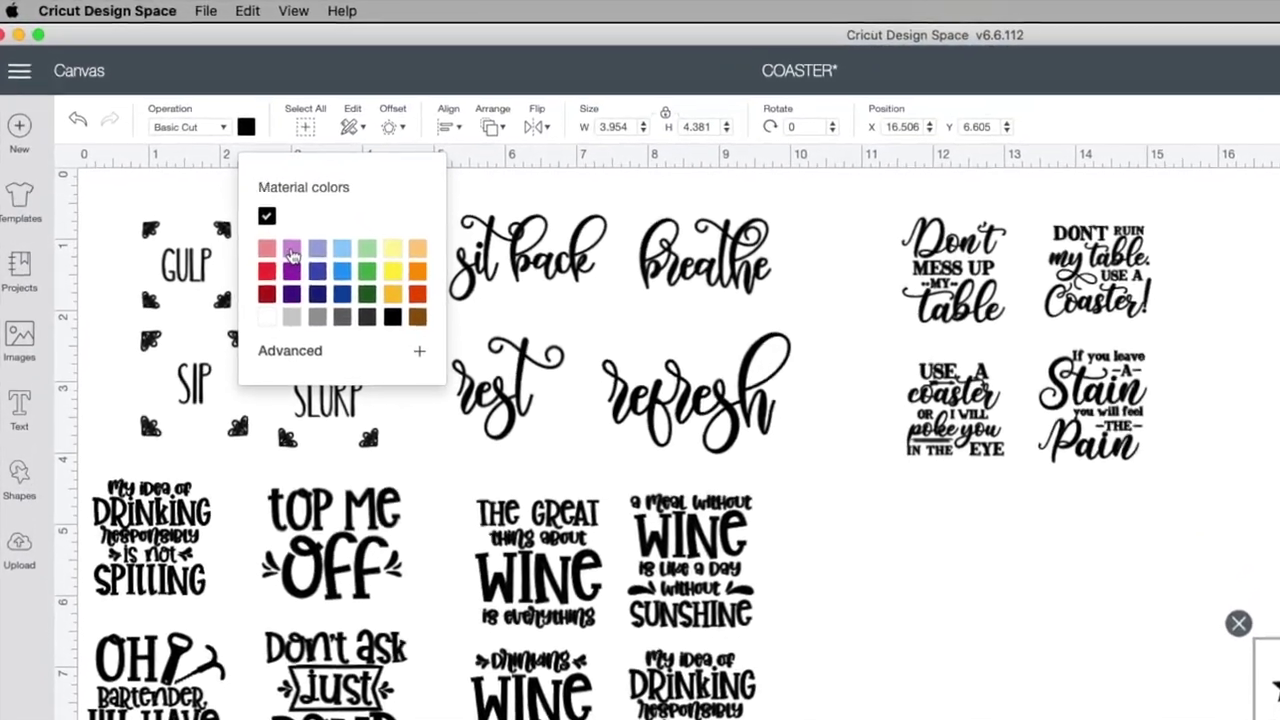
# Color the whiskey stack light purple and move it to the canvas's right edge.
pyautogui.click(255, 214)
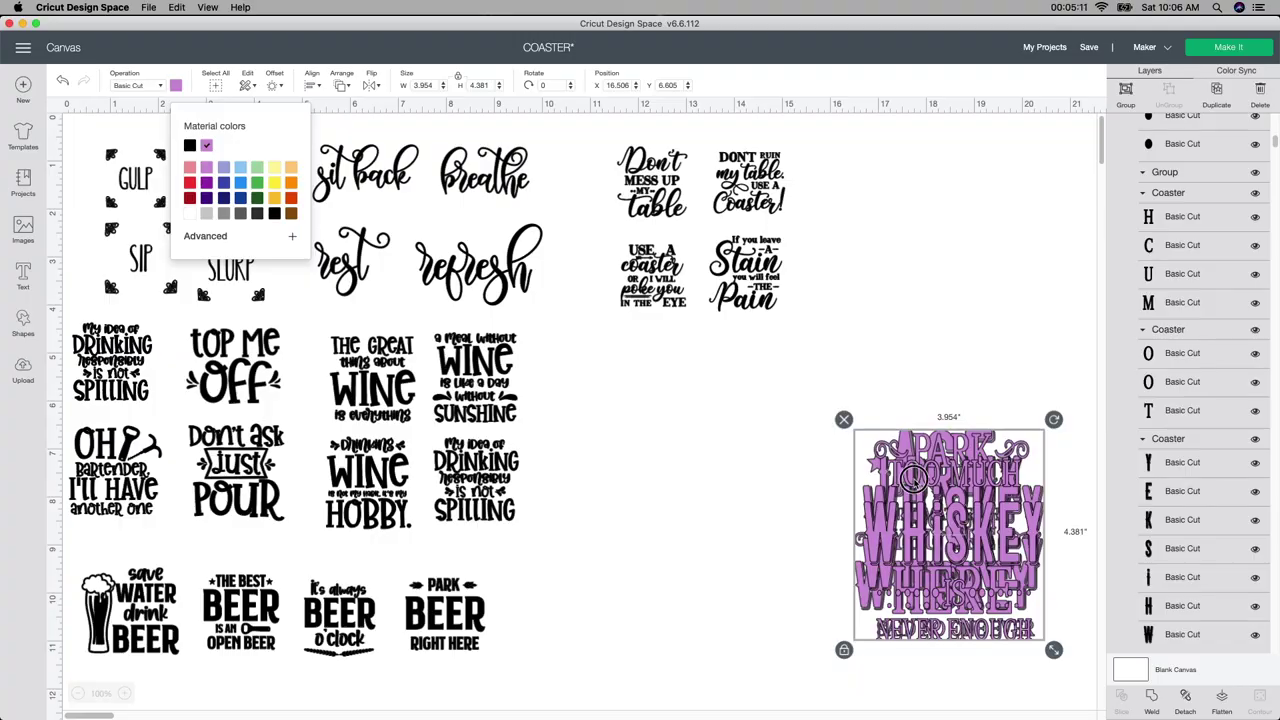
pyautogui.moveTo(915, 472); pyautogui.dragTo(918, 251)
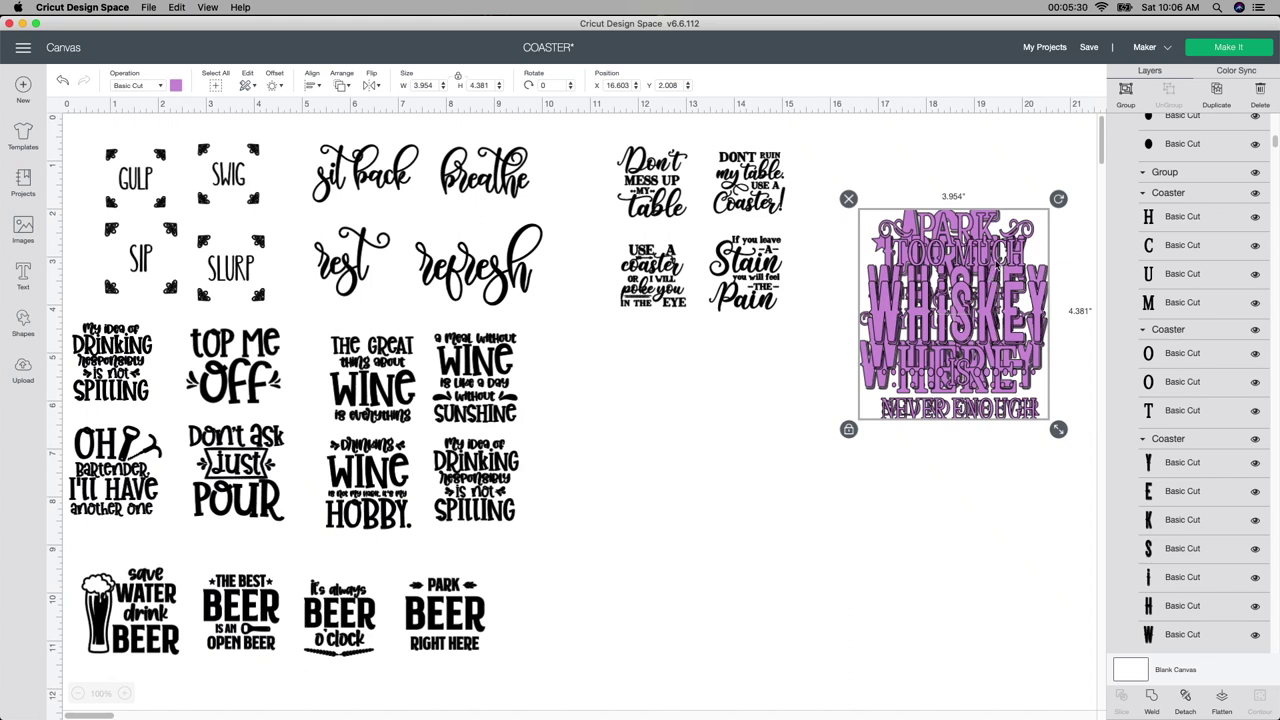
pyautogui.moveTo(938, 344); pyautogui.dragTo(1056, 260)
pyautogui.click(744, 286)
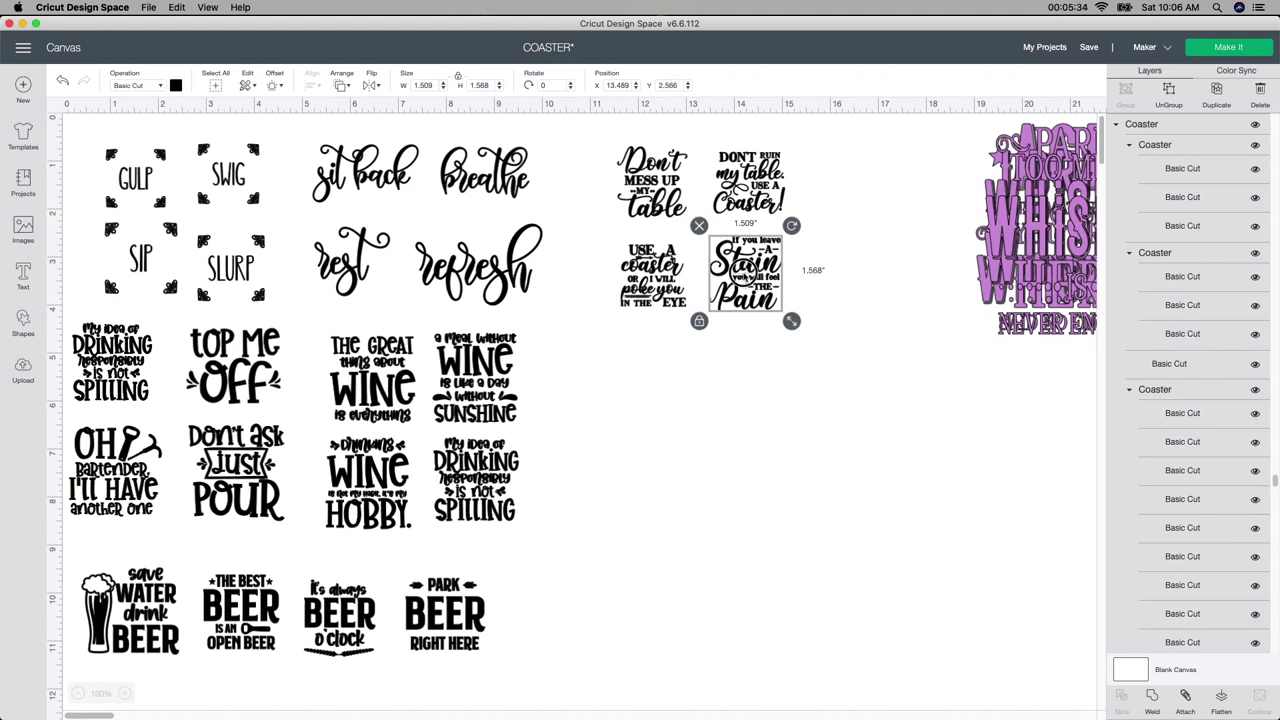
# Cluster Stain, Use a coaster, Don't ruin my table and Don't mess up my table, attaching each.
pyautogui.moveTo(744, 286); pyautogui.dragTo(749, 411)
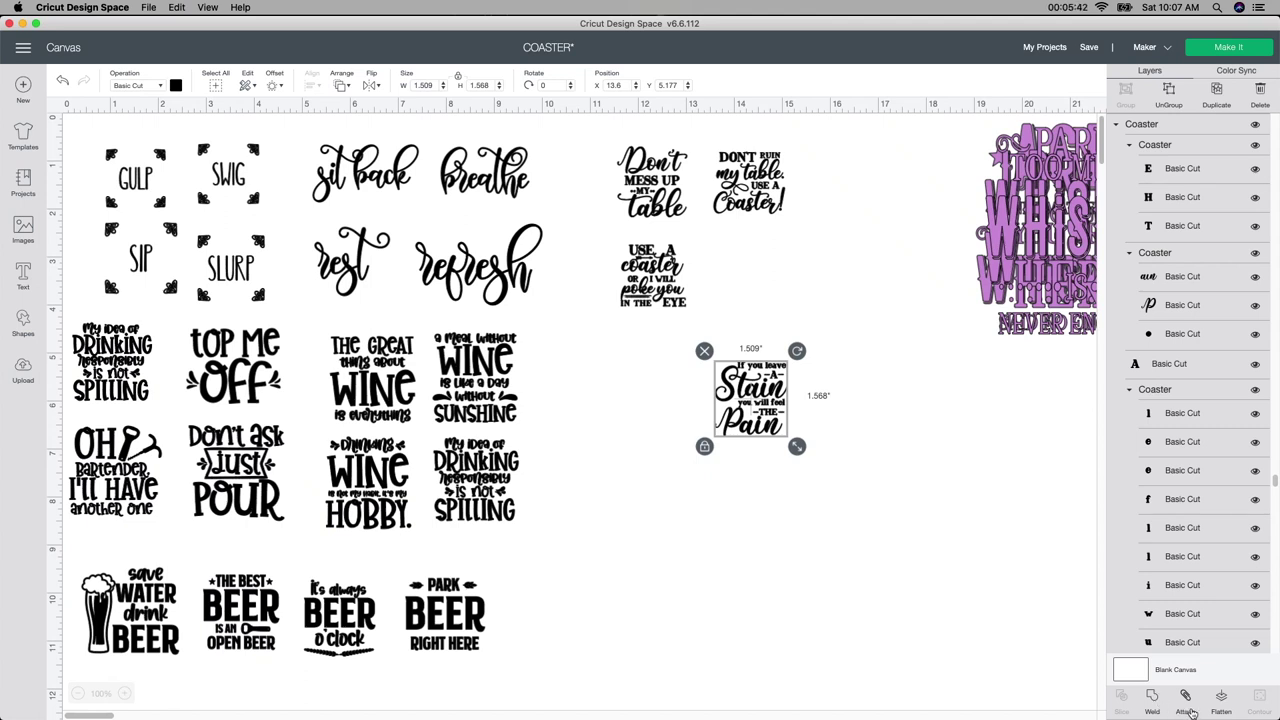
pyautogui.click(1188, 709)
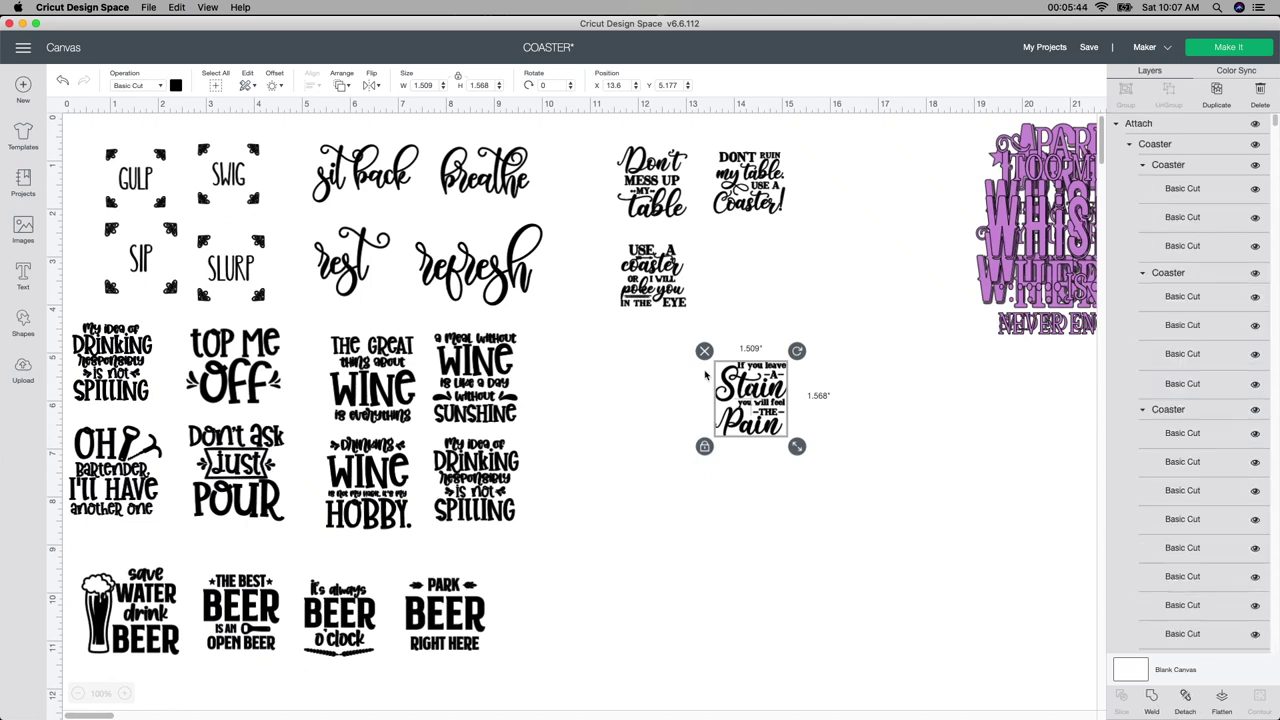
pyautogui.click(1185, 700)
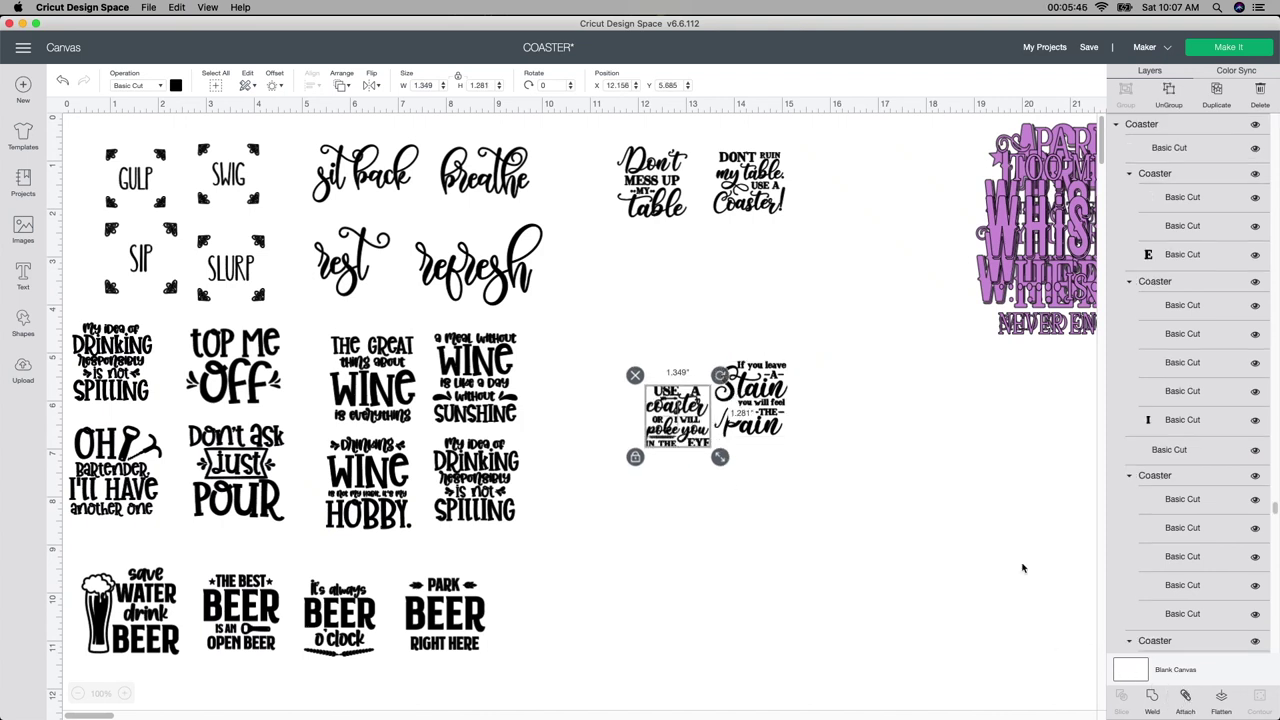
pyautogui.moveTo(749, 180); pyautogui.dragTo(810, 415)
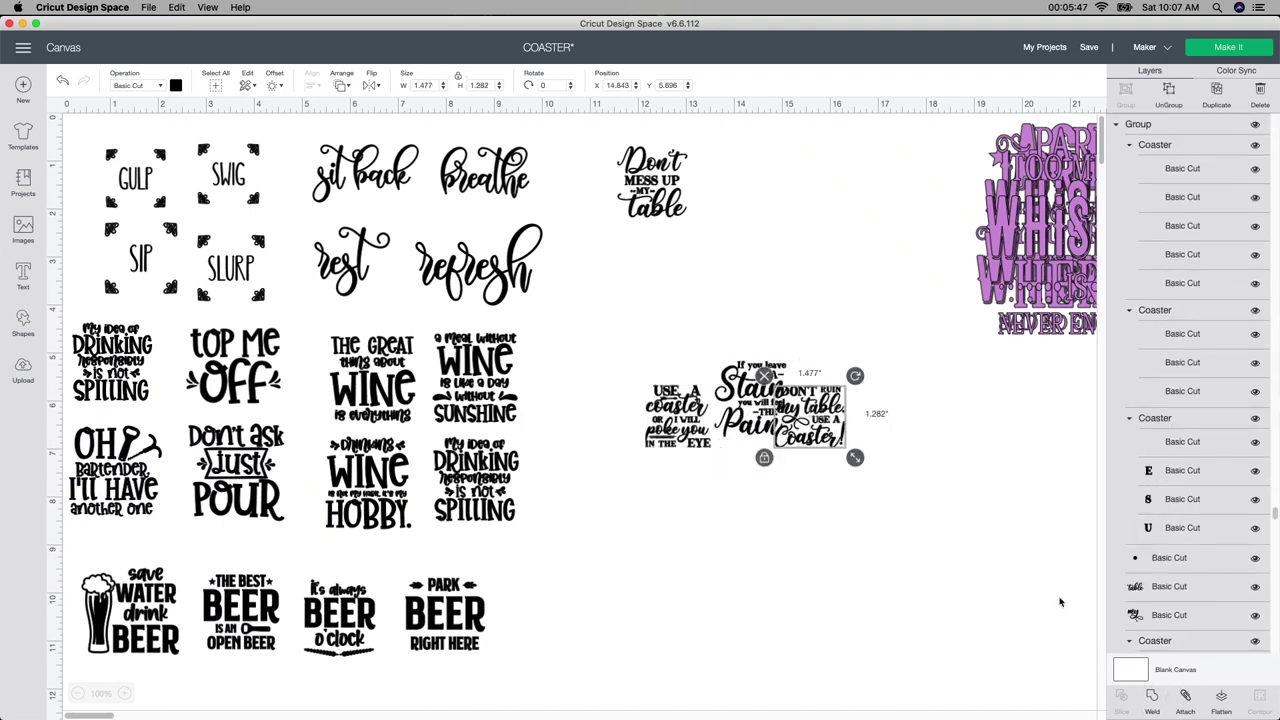
pyautogui.click(1185, 700)
pyautogui.moveTo(636, 178); pyautogui.dragTo(856, 493)
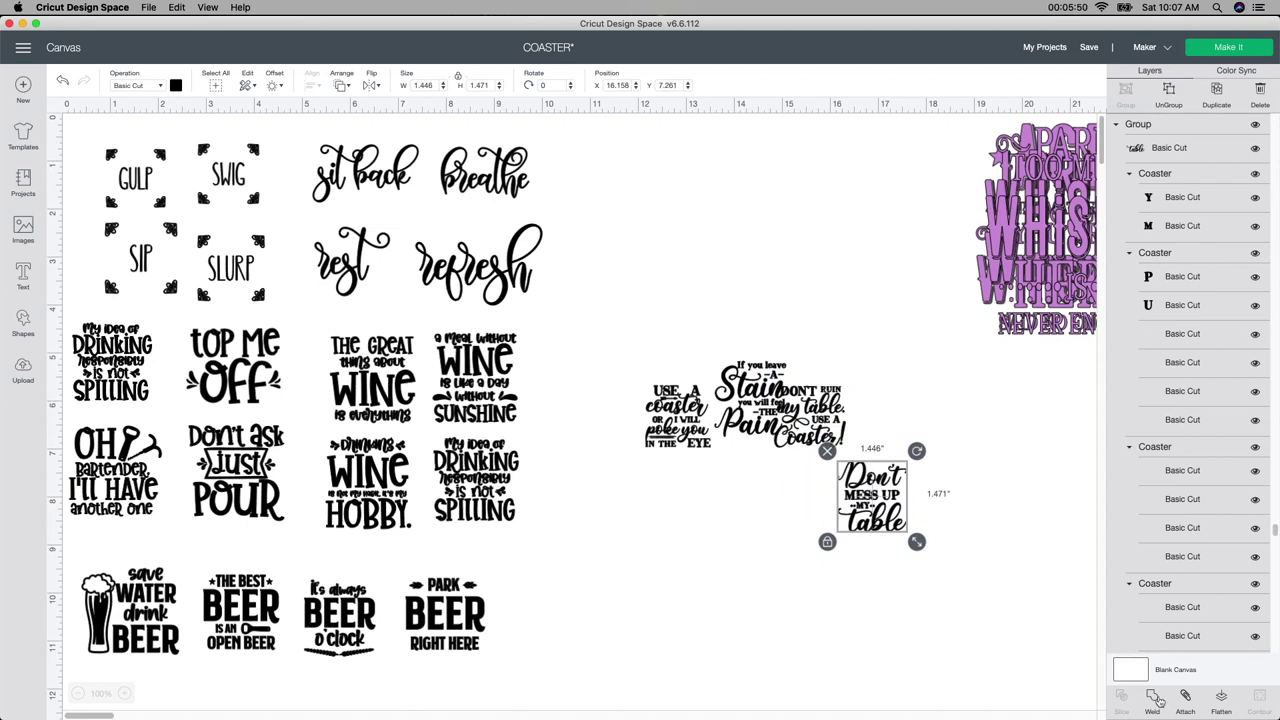
pyautogui.click(1185, 700)
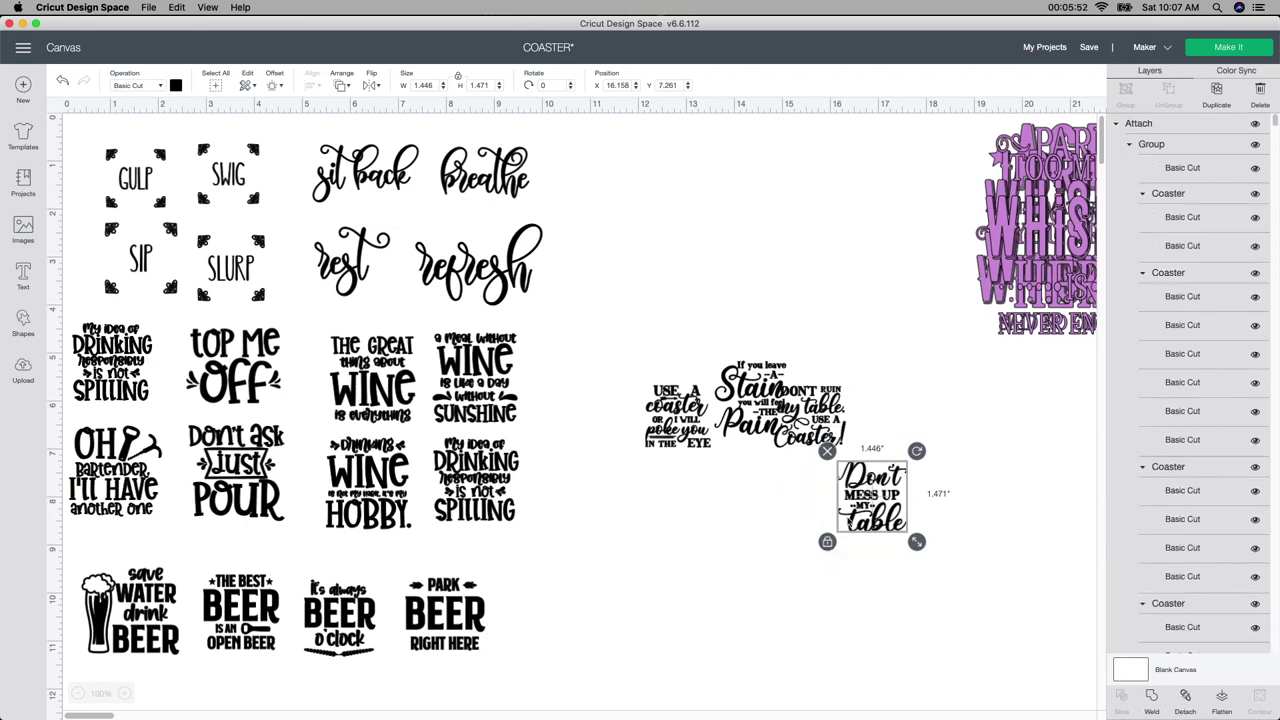
# Size the table coaster designs to 3.75 x 3.75 in, pile them together and select the stack.
pyautogui.click(430, 85)
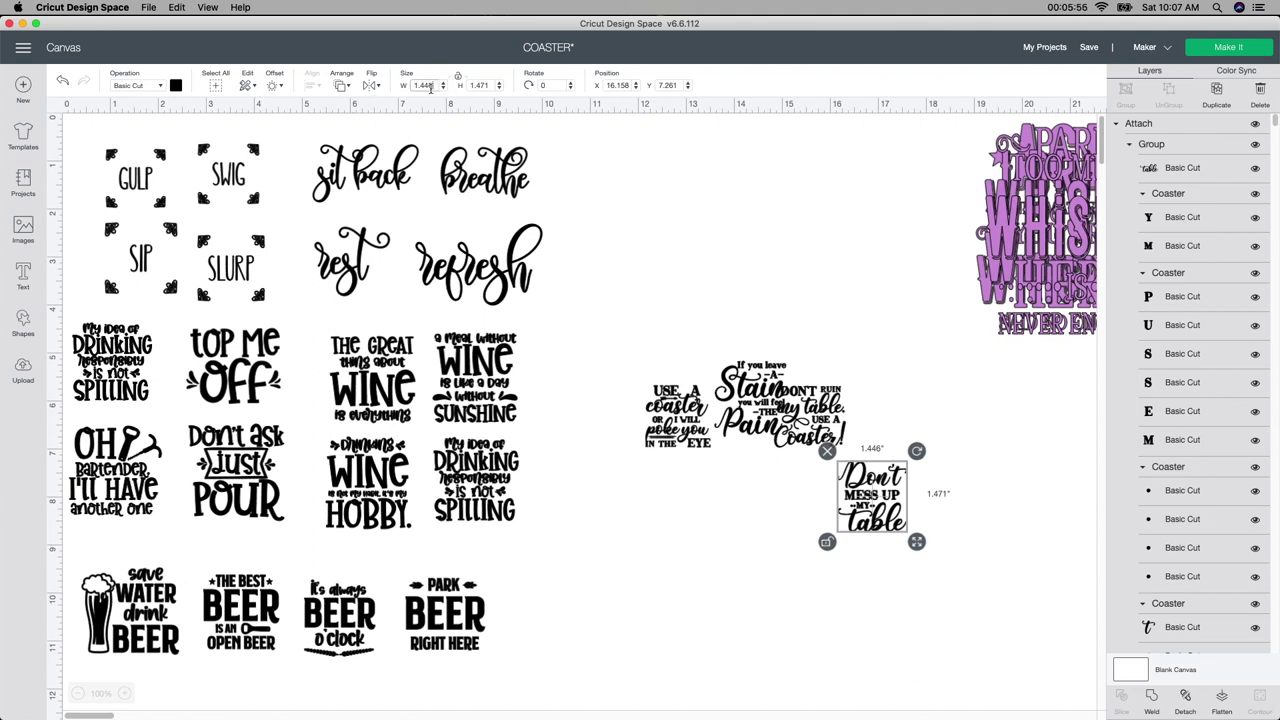
pyautogui.write('3.75')
pyautogui.press('Tab')
pyautogui.write('3.75')
pyautogui.press('Return')
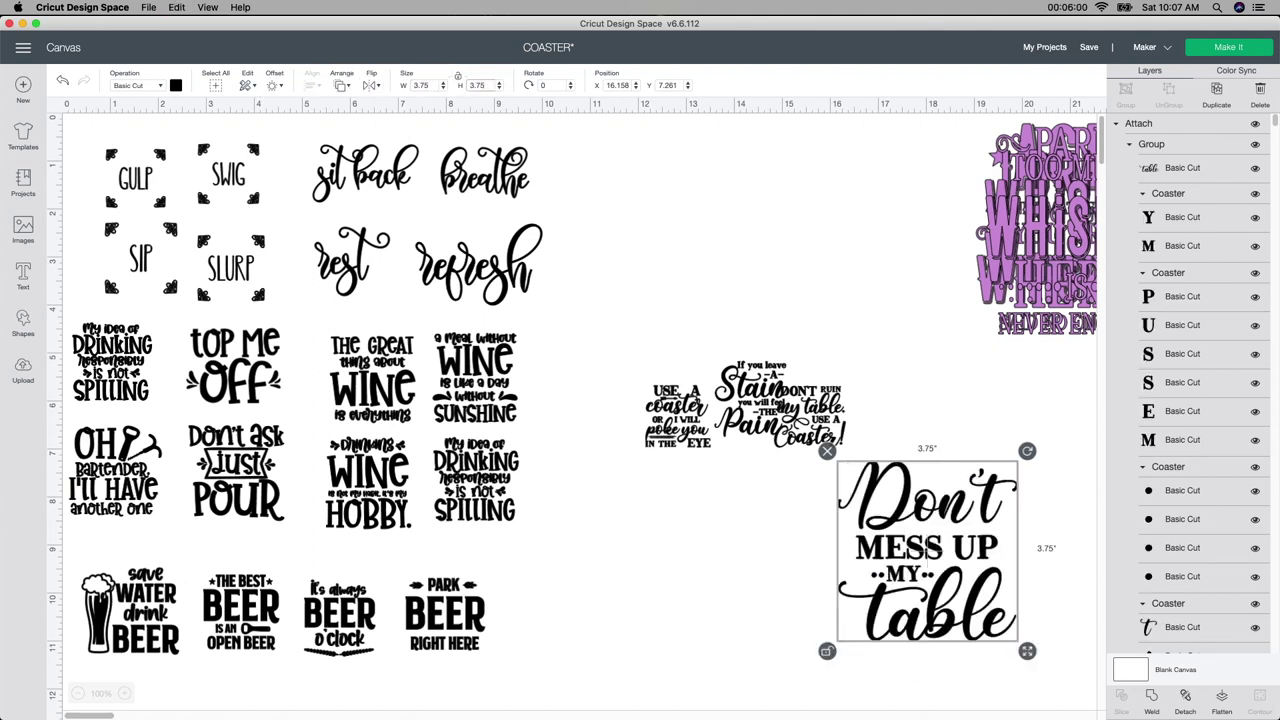
pyautogui.moveTo(805, 415); pyautogui.dragTo(764, 539)
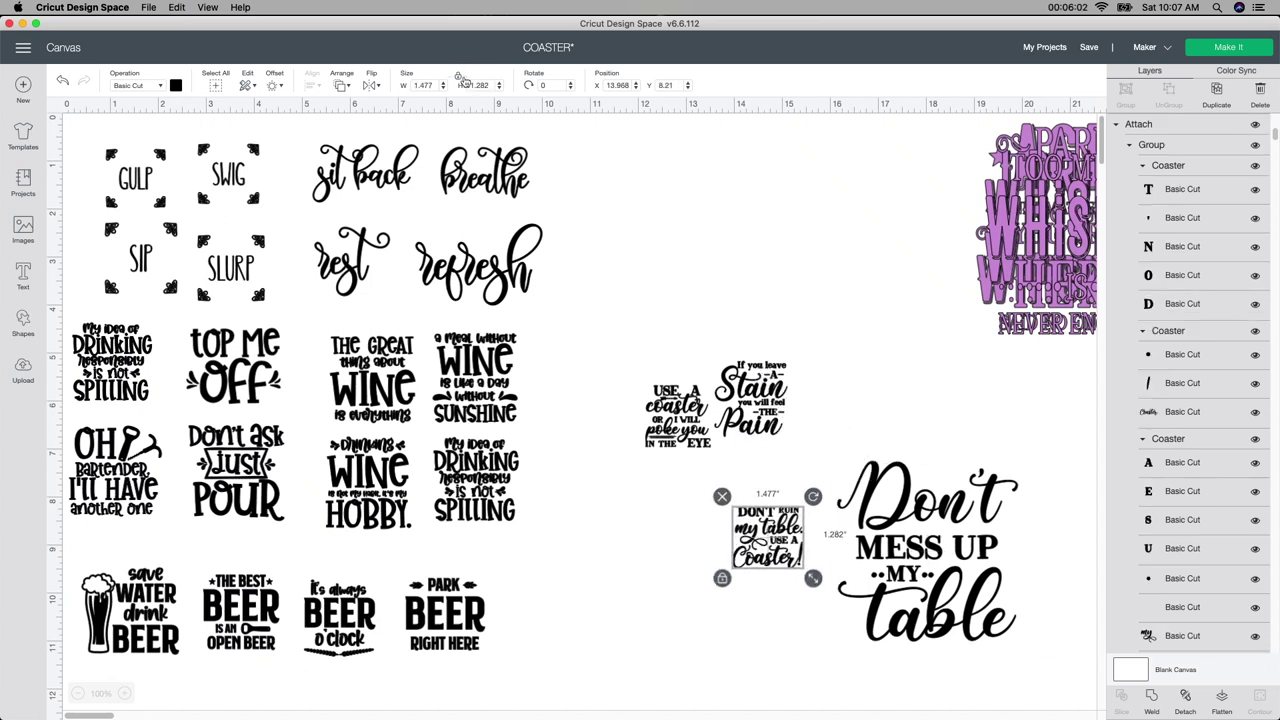
pyautogui.click(423, 85)
pyautogui.write('3.75')
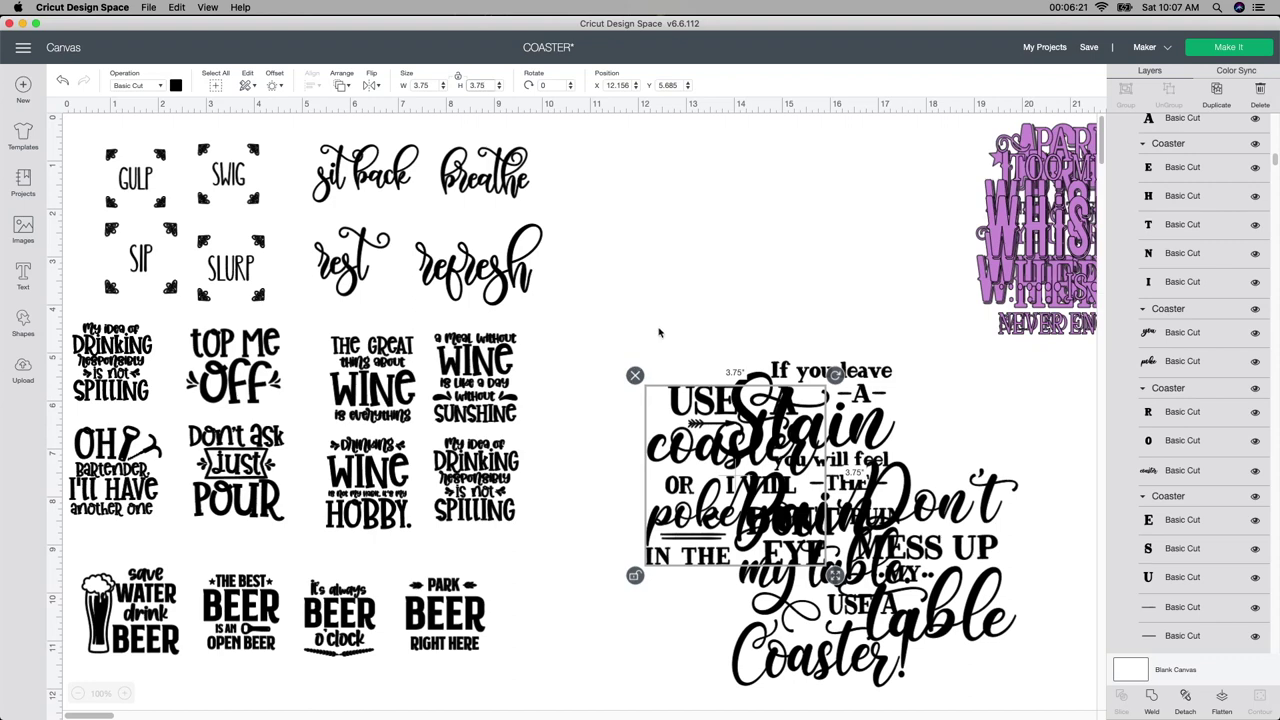
pyautogui.moveTo(790, 458); pyautogui.dragTo(875, 557)
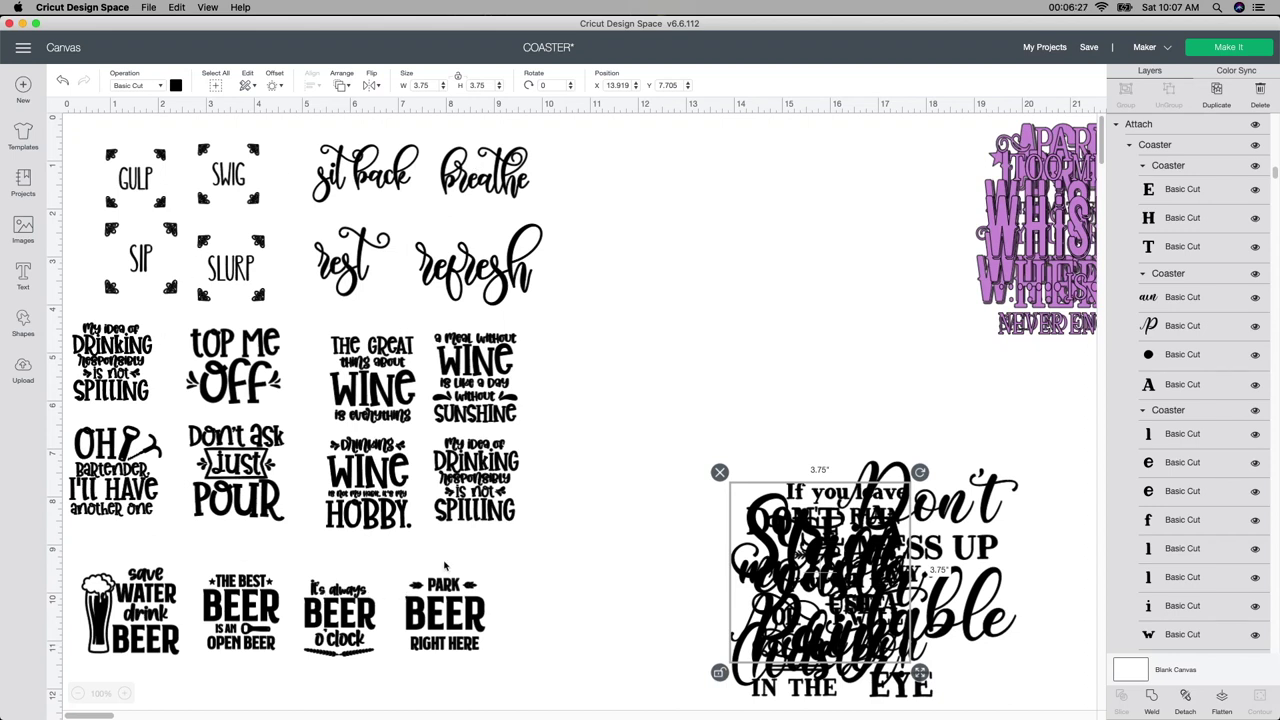
pyautogui.moveTo(680, 397); pyautogui.dragTo(943, 707)
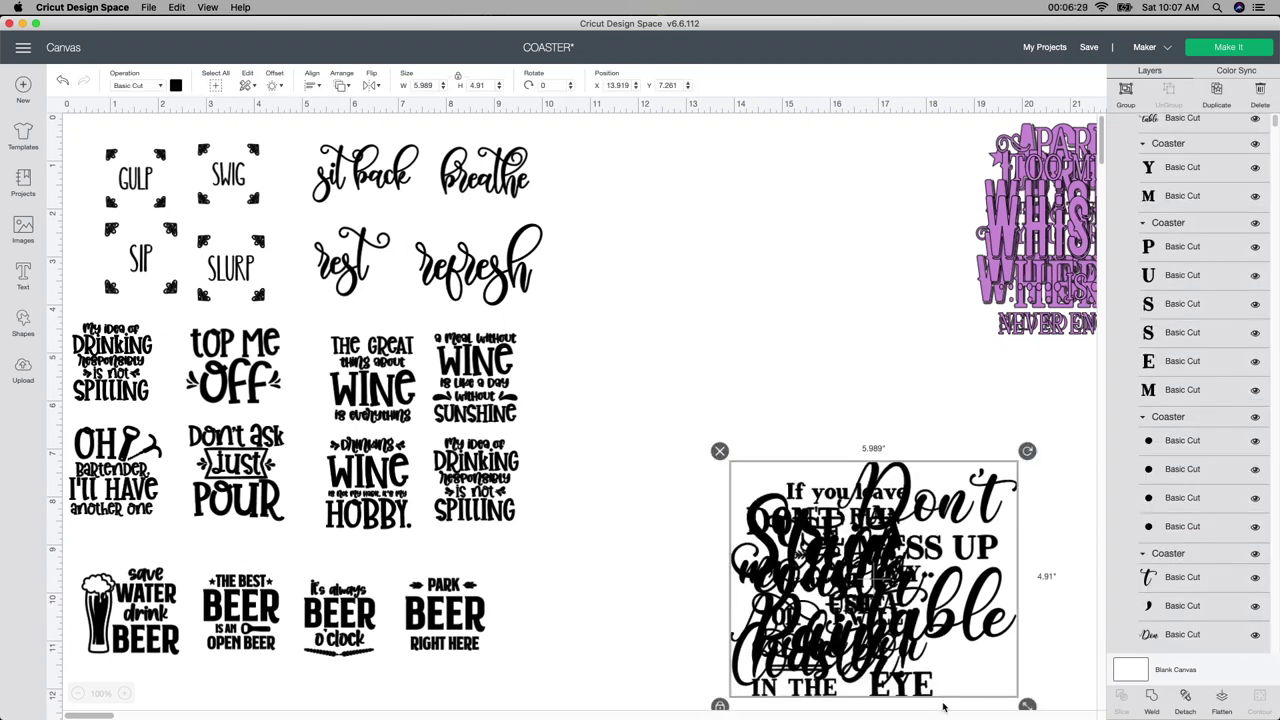
# Color the table coaster stack yellow, clear the selection, and continue to the Prepare screen.
pyautogui.click(178, 86)
pyautogui.click(274, 183)
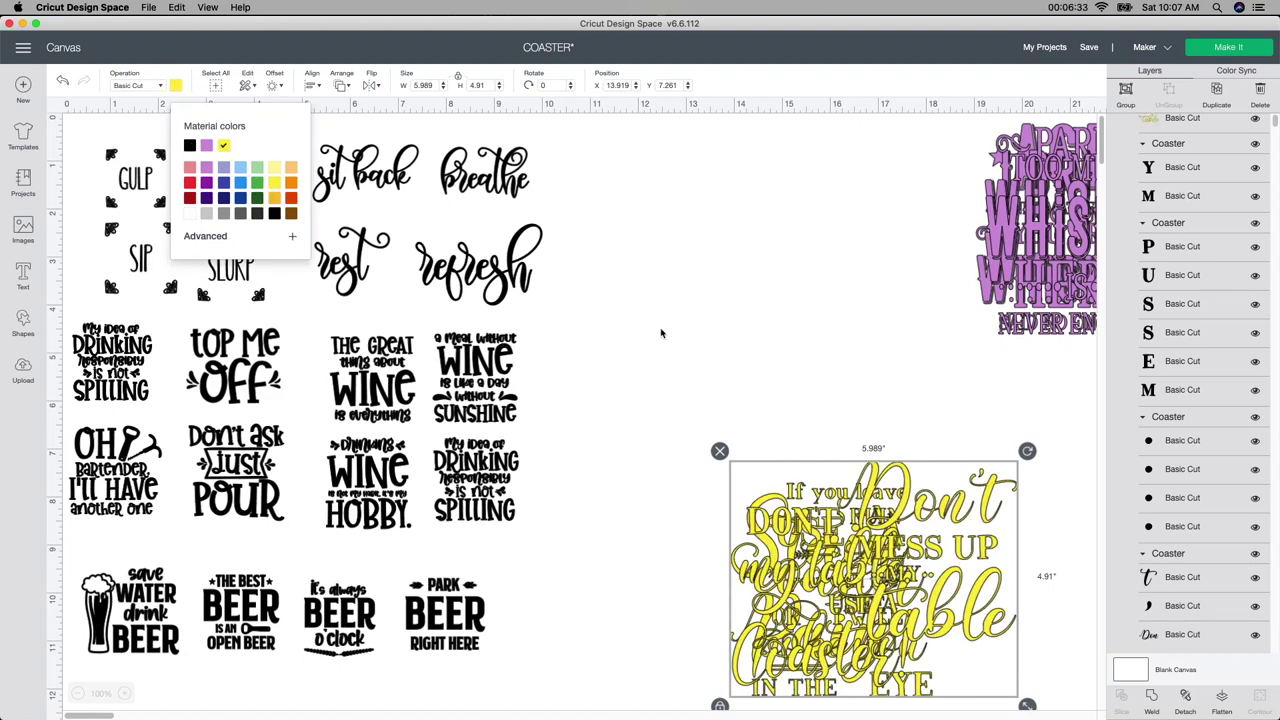
pyautogui.click(755, 338)
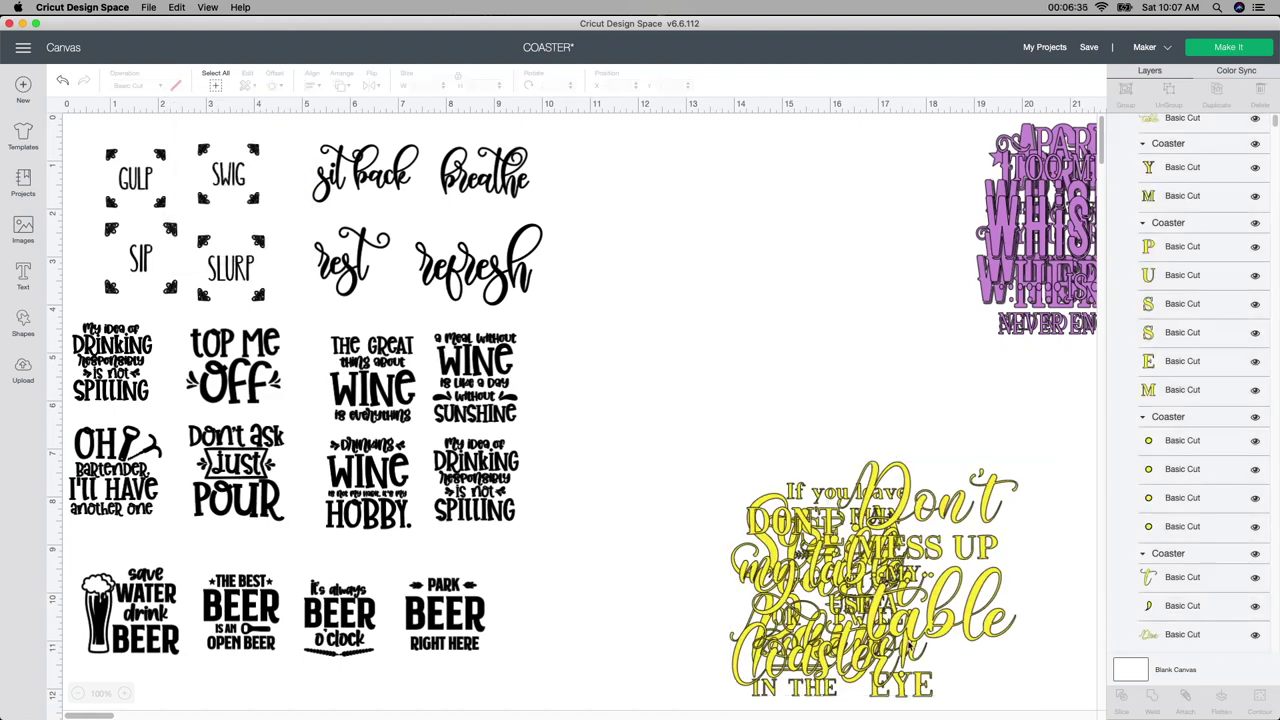
pyautogui.moveTo(572, 658); pyautogui.dragTo(24, 135)
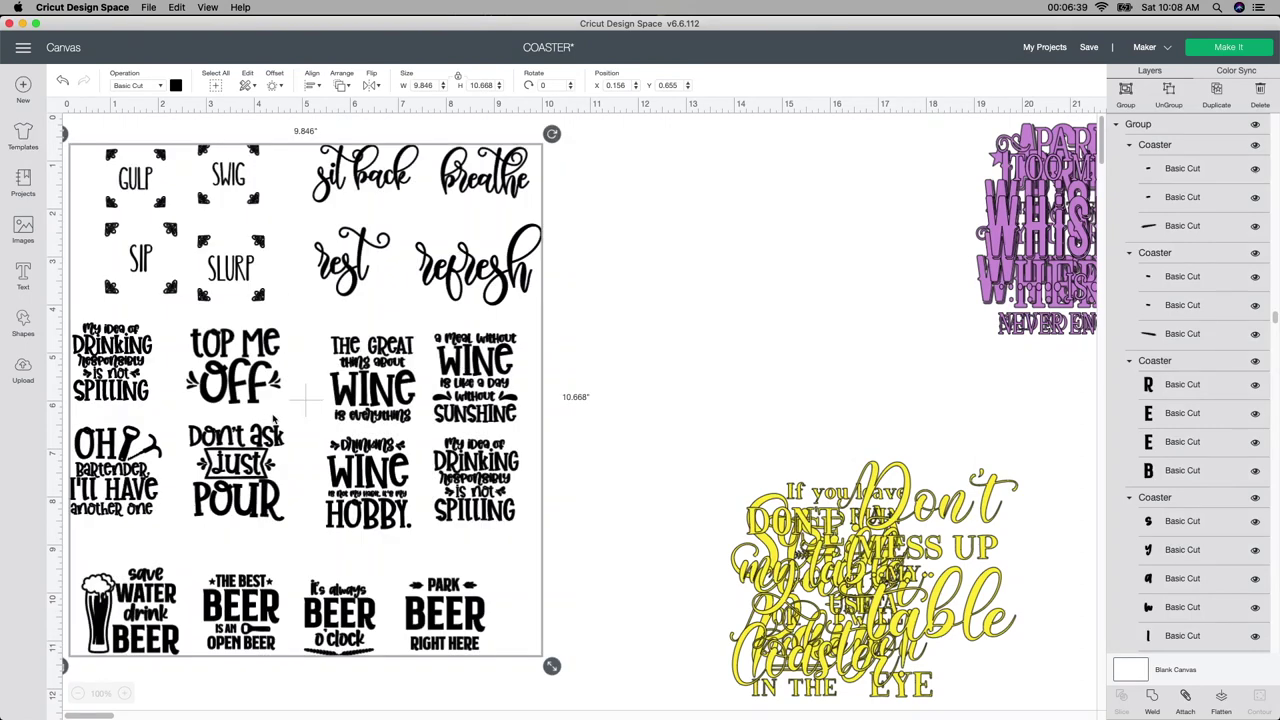
pyautogui.click(700, 367)
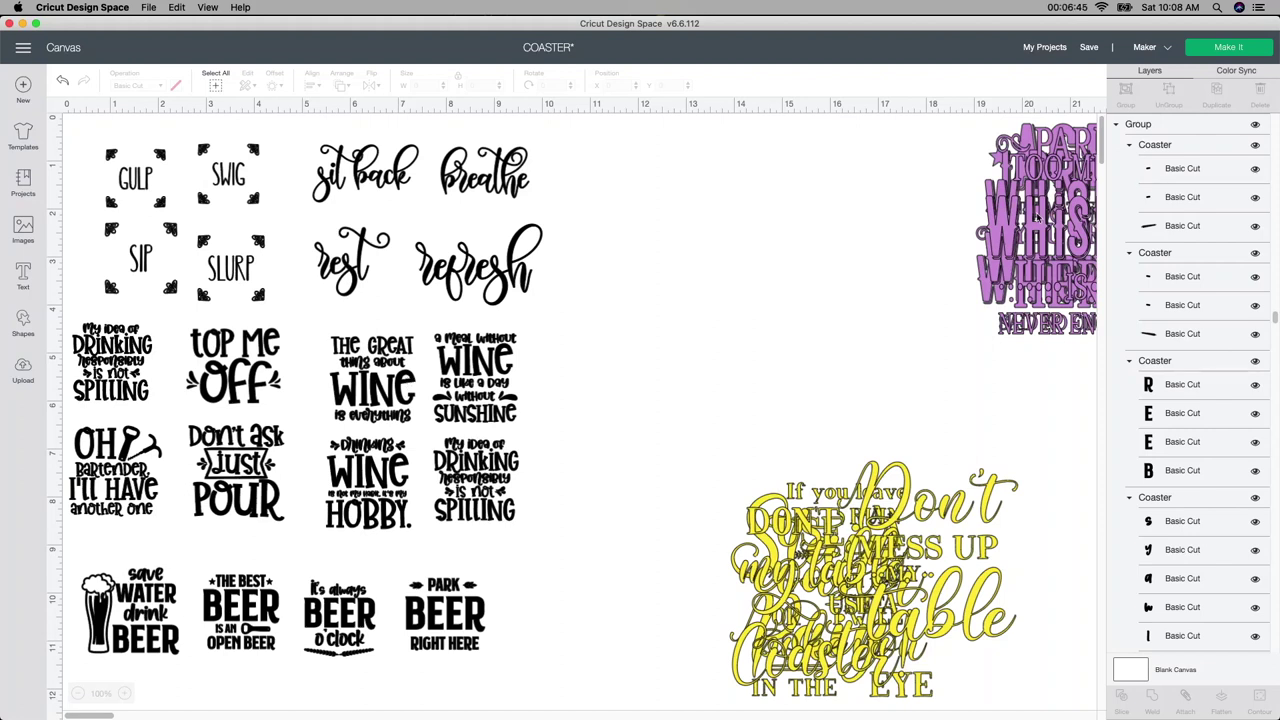
pyautogui.click(1240, 48)
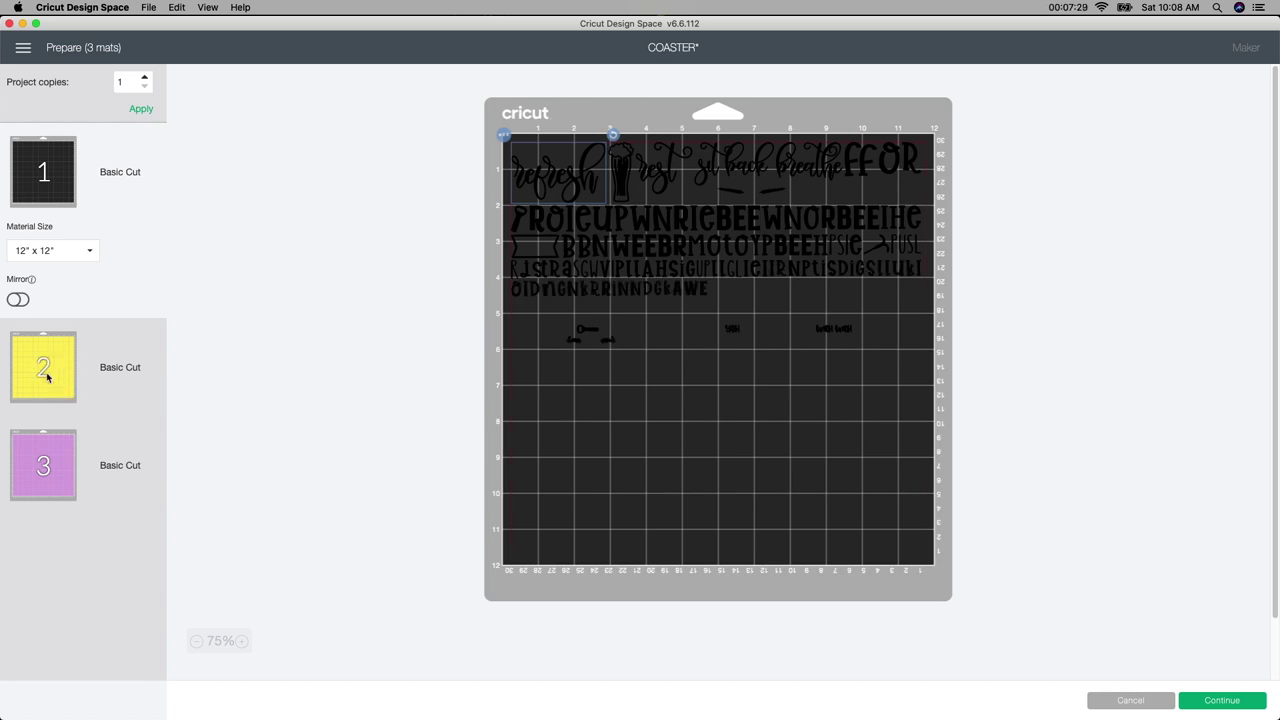
# On yellow mat 2, nudge Don't mess up my table, Stain and Don't ruin my table slightly apart.
pyautogui.click(47, 376)
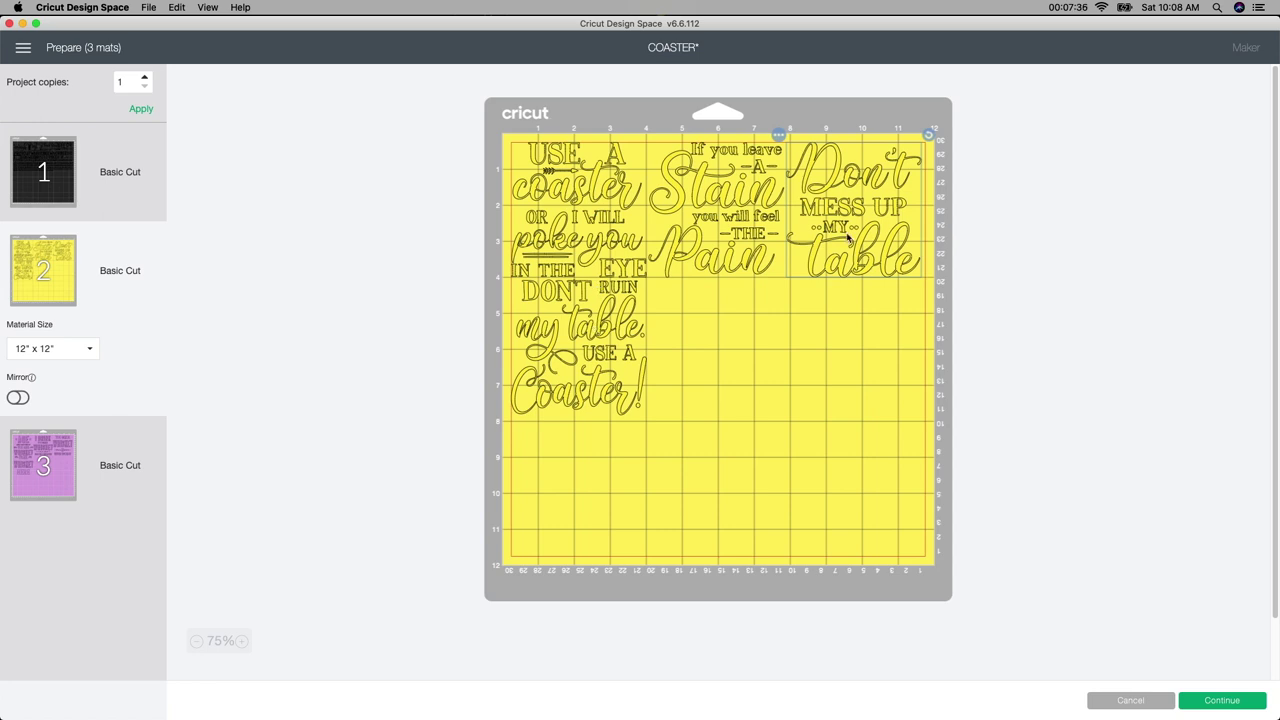
pyautogui.moveTo(847, 237); pyautogui.dragTo(872, 232)
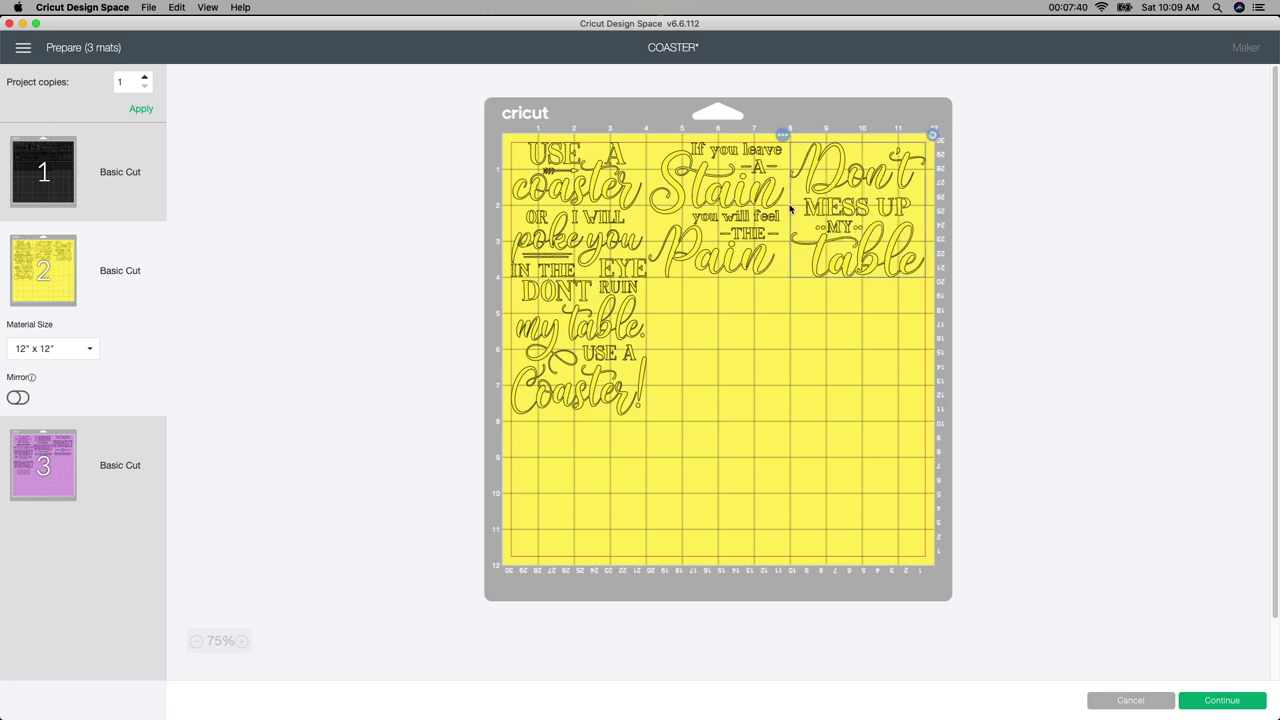
pyautogui.click(737, 243)
pyautogui.moveTo(740, 231); pyautogui.dragTo(745, 230)
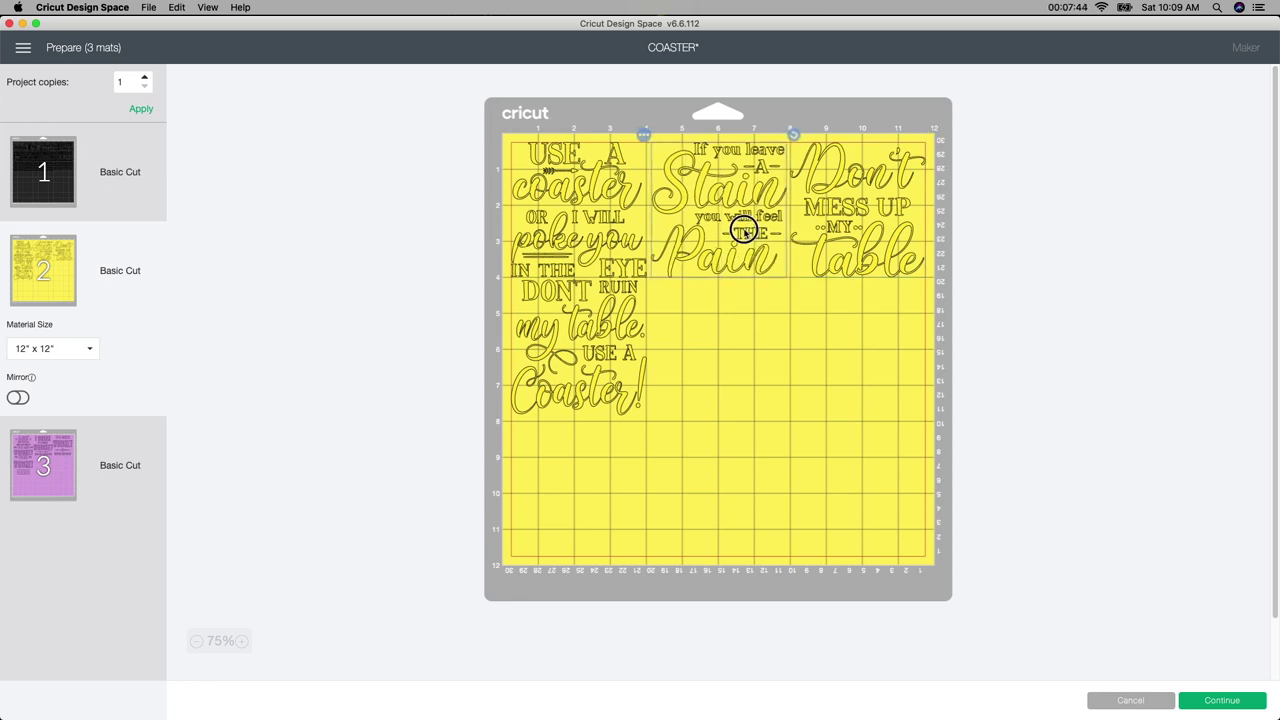
pyautogui.click(576, 308)
pyautogui.click(574, 291)
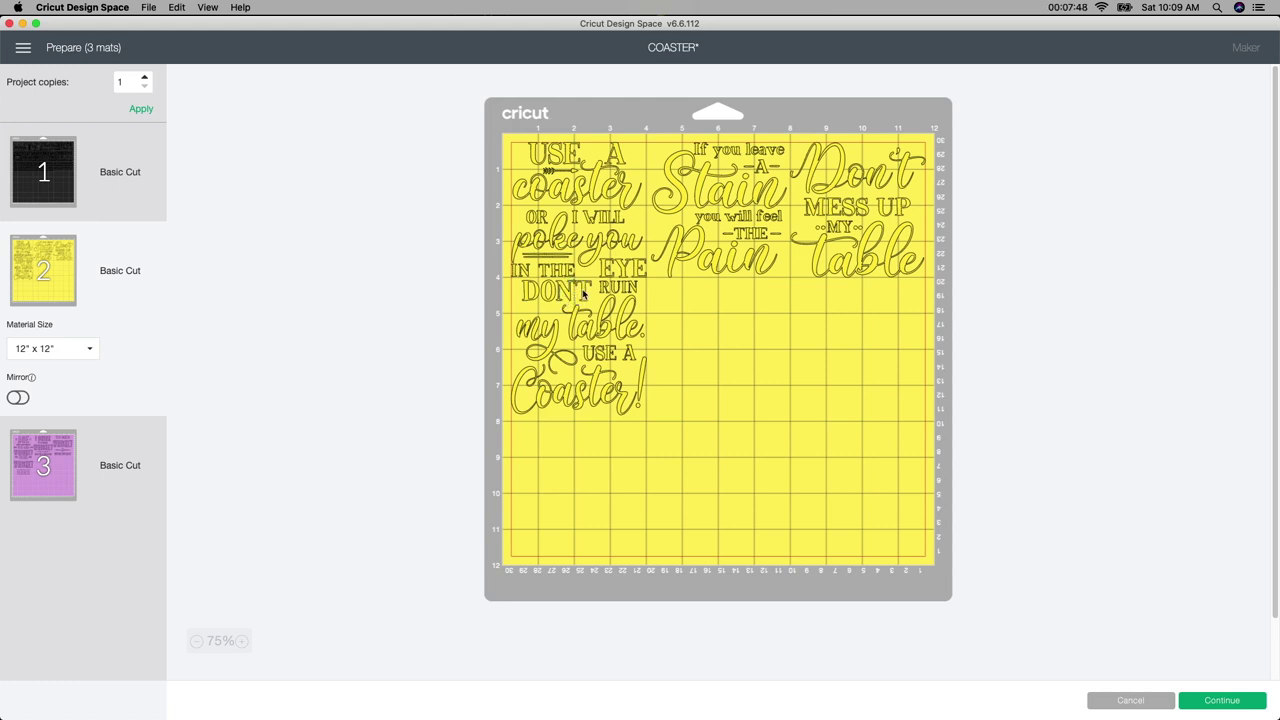
pyautogui.click(580, 291)
pyautogui.moveTo(580, 291); pyautogui.dragTo(580, 295)
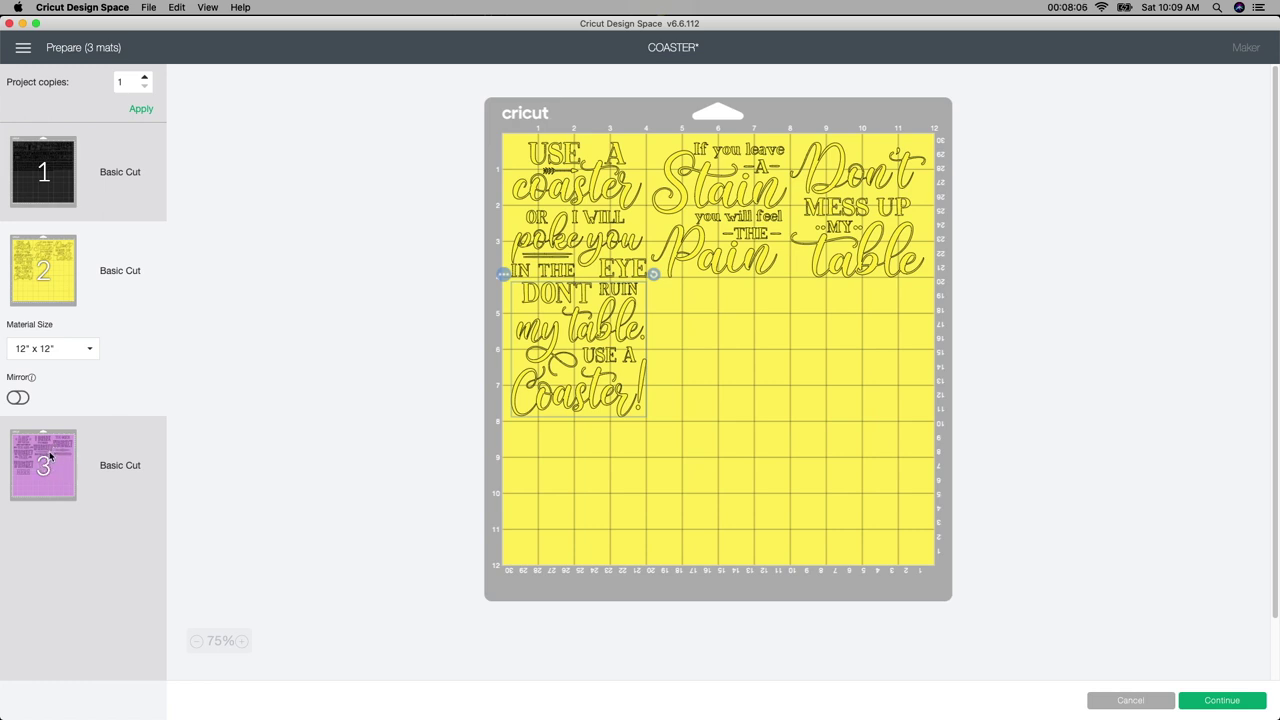
# On the purple mat 3, nudge the TOO MUCH WHISKEY, I DRINK TOO MUCH WHISKEY and PARK WHISKEY HERE designs apart.
pyautogui.click(50, 457)
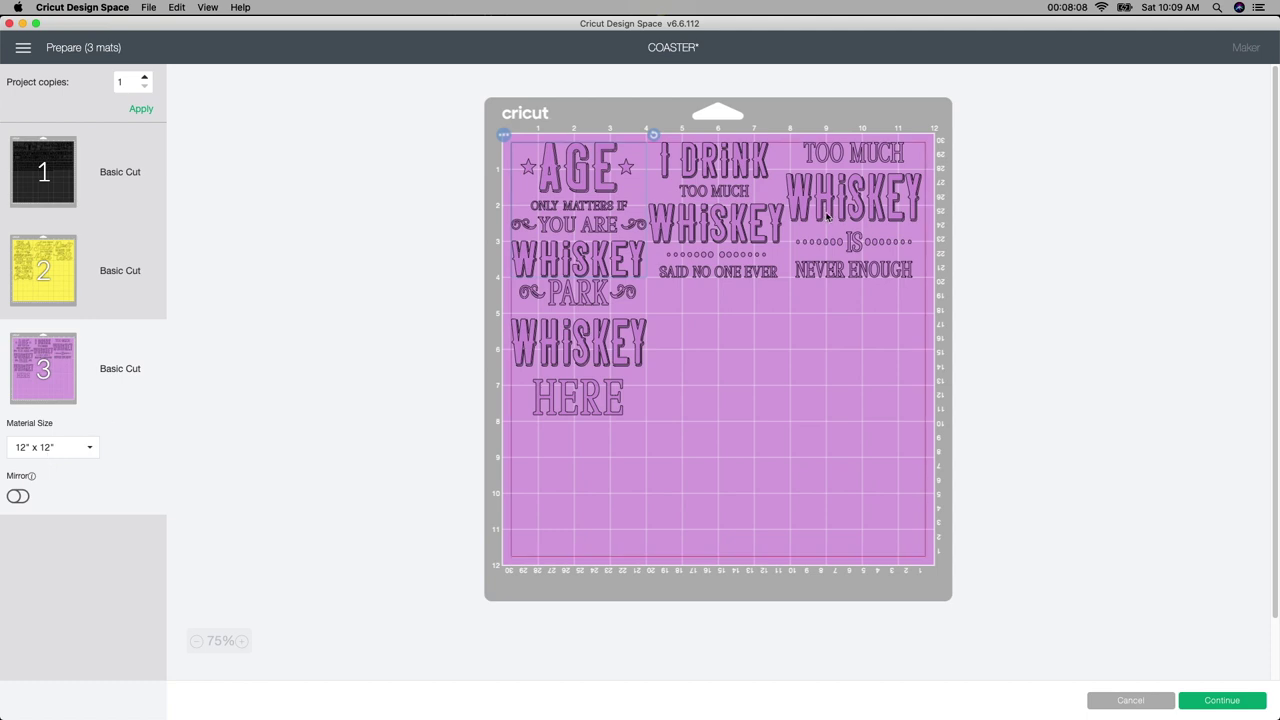
pyautogui.moveTo(834, 212); pyautogui.dragTo(838, 213)
pyautogui.moveTo(746, 218); pyautogui.dragTo(749, 213)
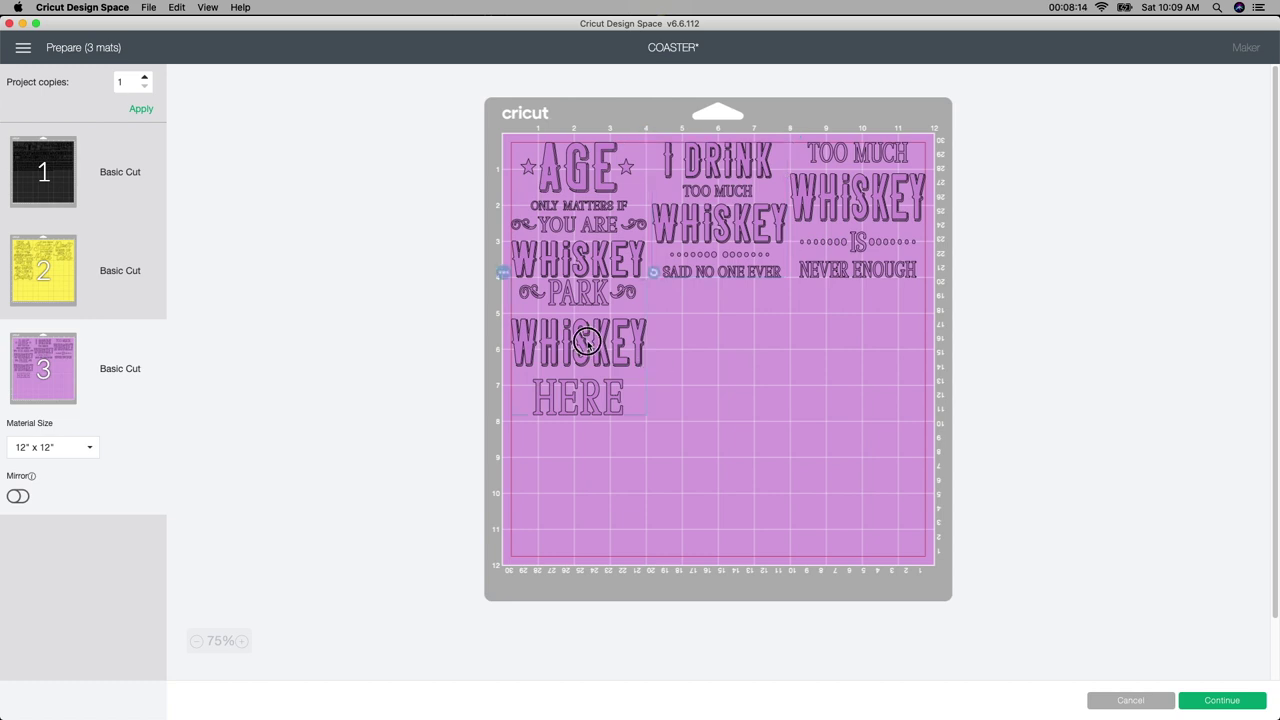
pyautogui.moveTo(582, 342); pyautogui.dragTo(580, 346)
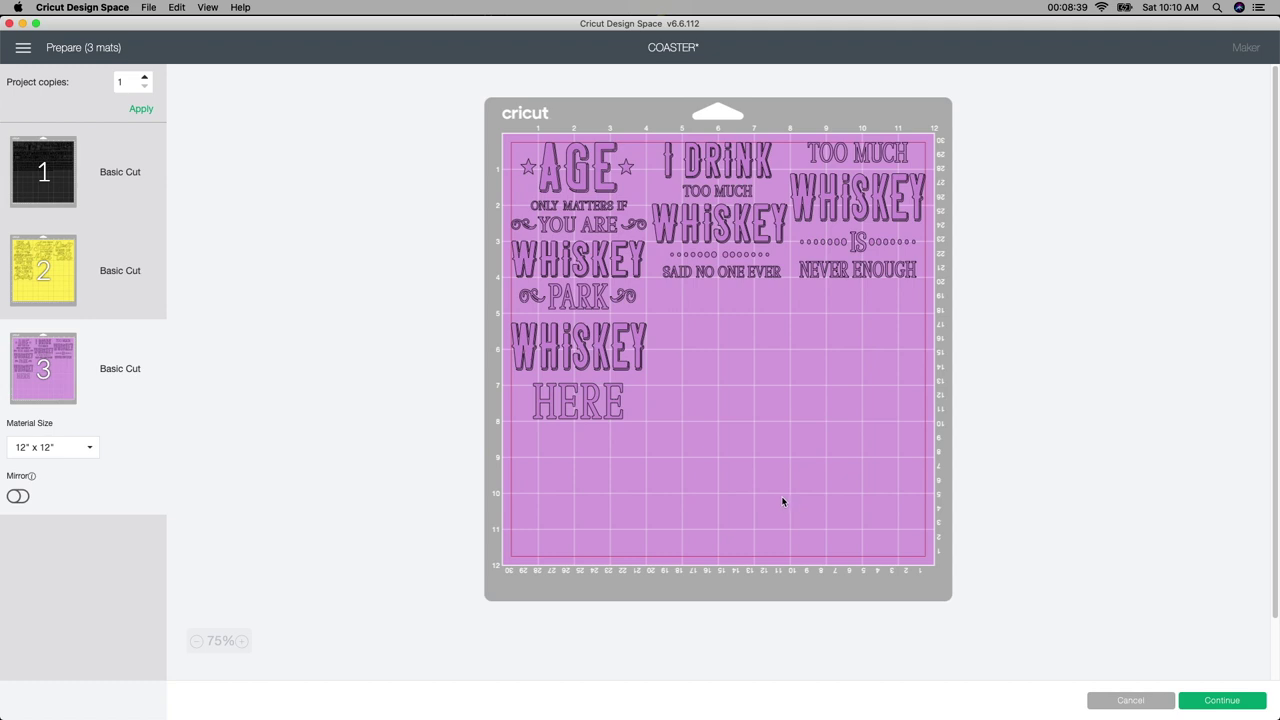
# Continue to the Make screen and set the base material to Stencil Vinyl.
pyautogui.click(1229, 698)
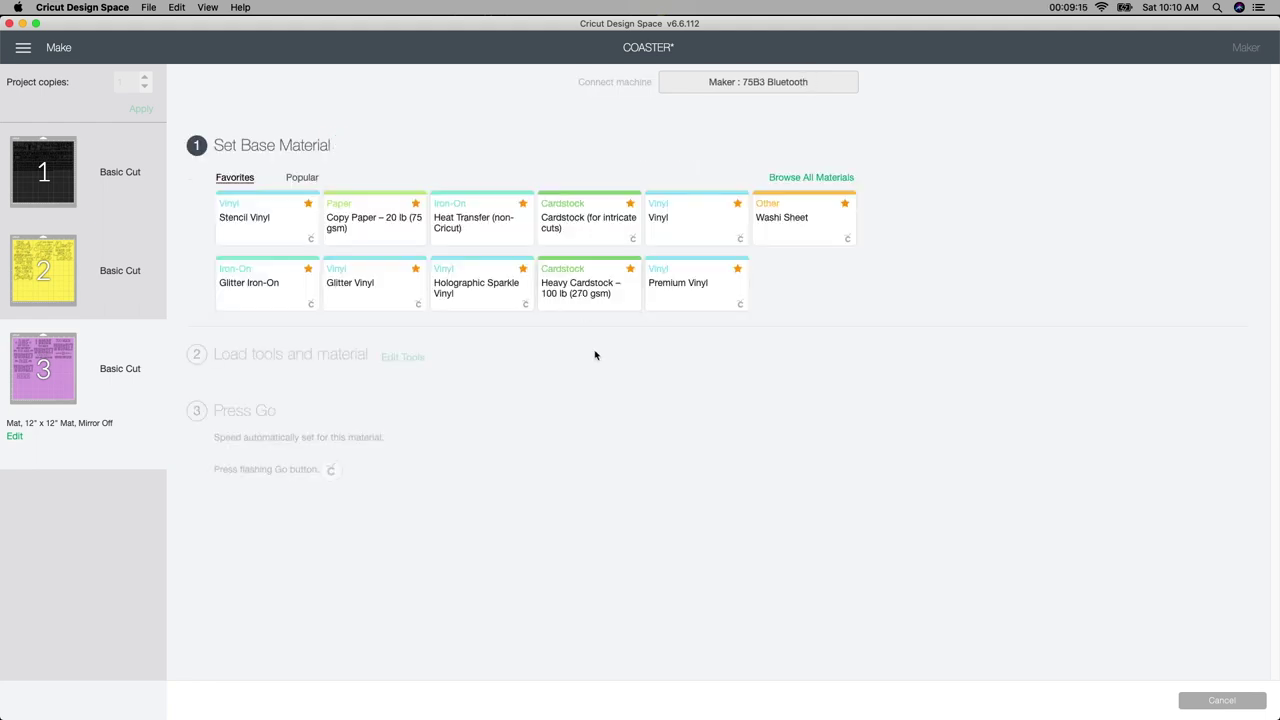
pyautogui.click(269, 225)
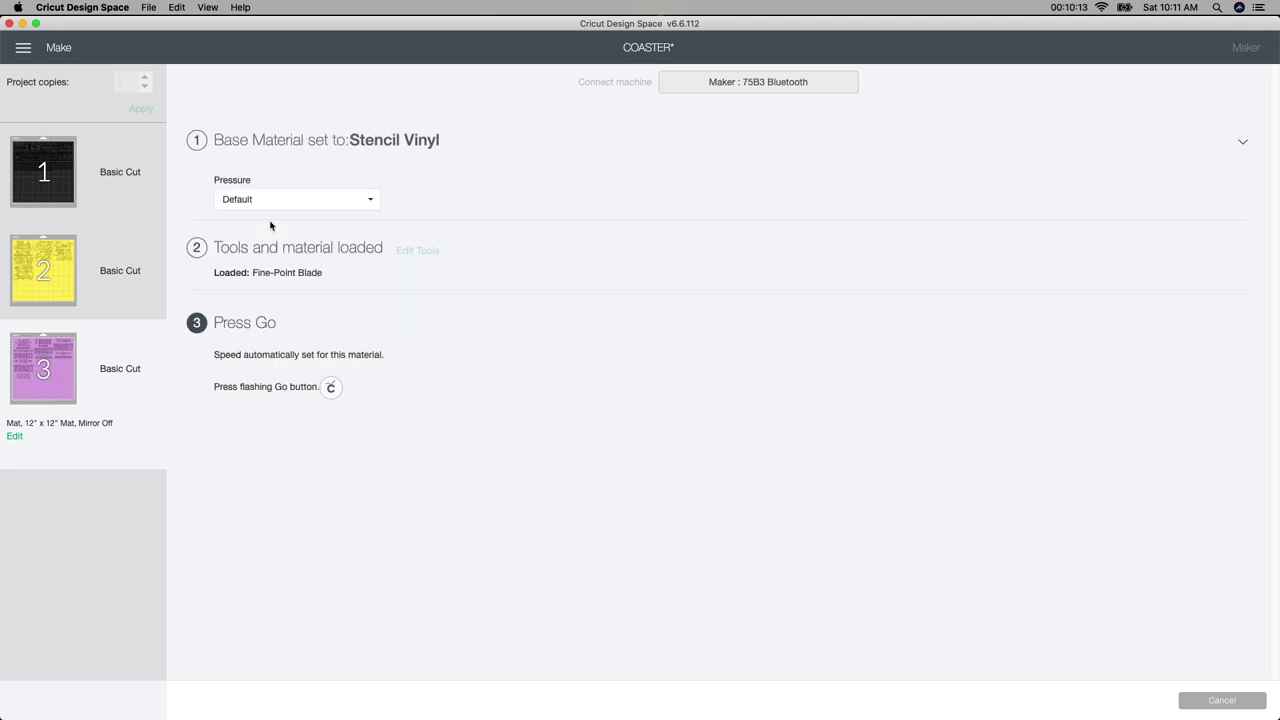